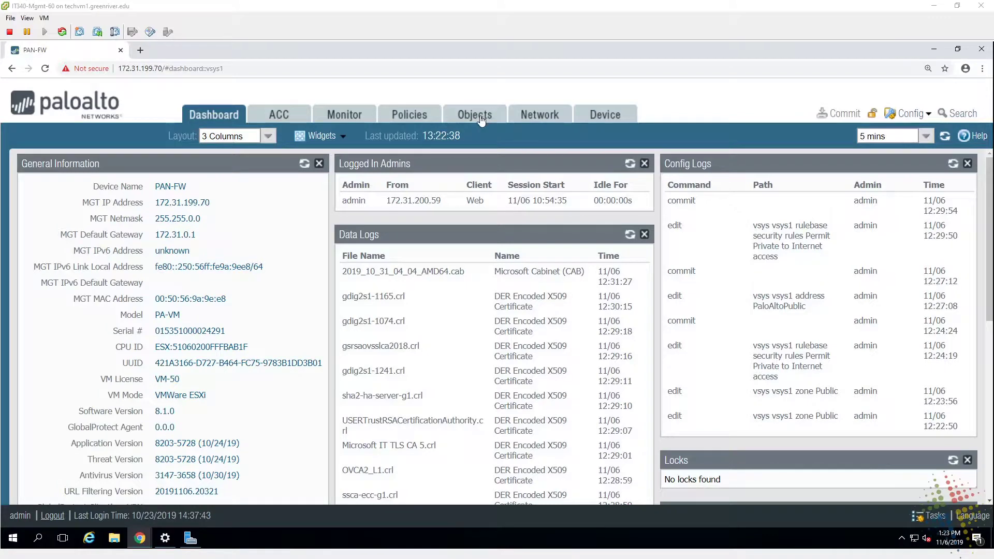
Step: View the WildFire Analysis profiles list and check the dates and description of the device's WildFire license
click(480, 118)
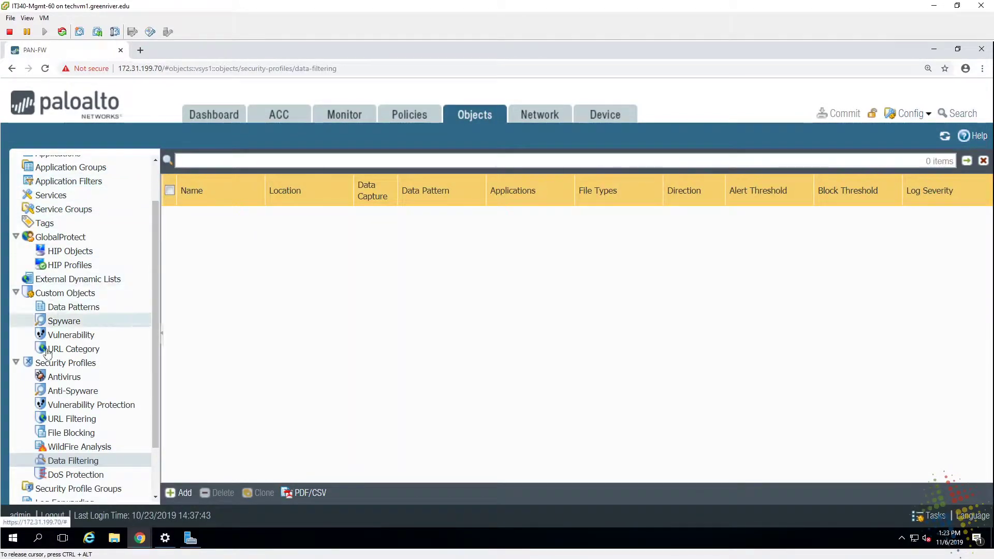
click(67, 449)
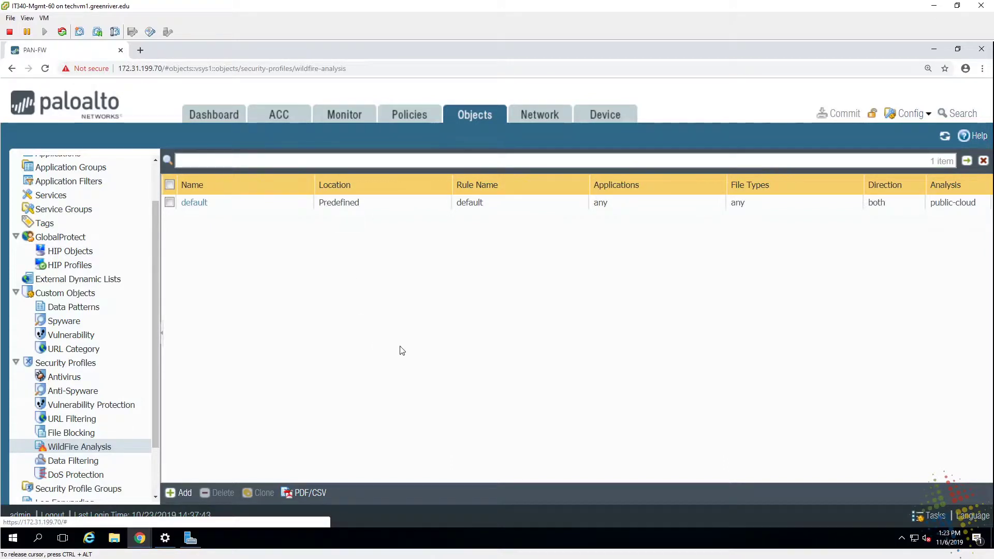
click(602, 118)
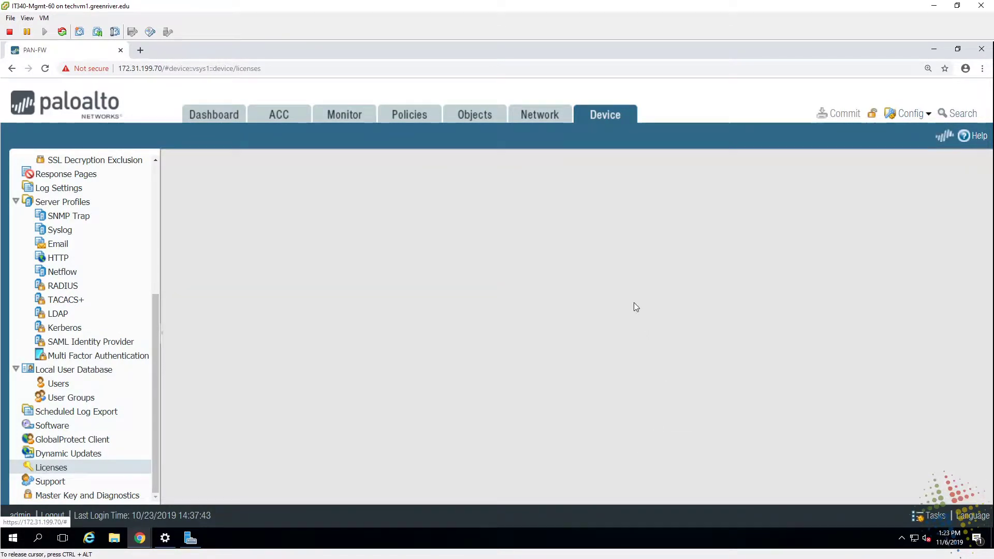
scroll(636, 306, down, 5)
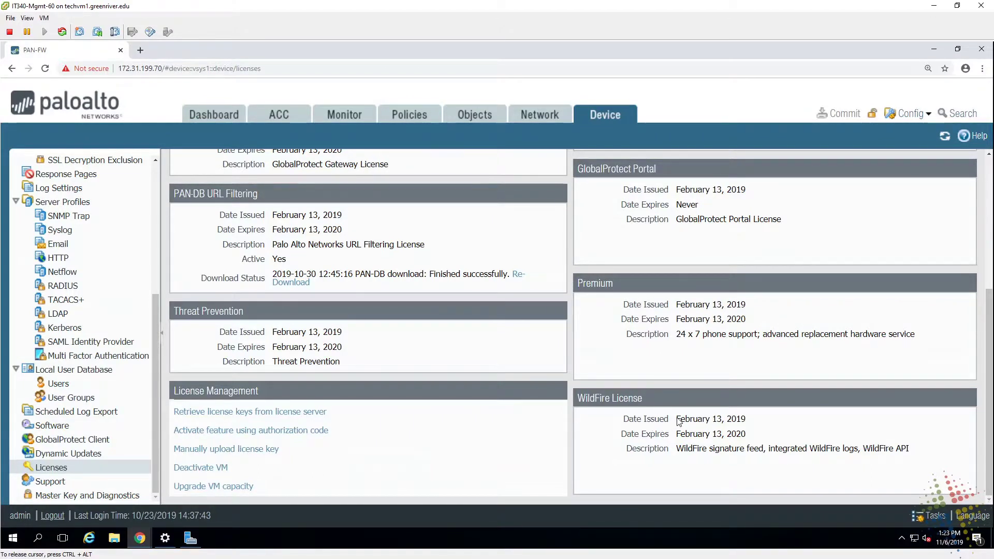
mouse_move(679, 419)
mouse_down()
mouse_move(727, 425)
mouse_move(779, 453)
mouse_move(922, 457)
mouse_up()
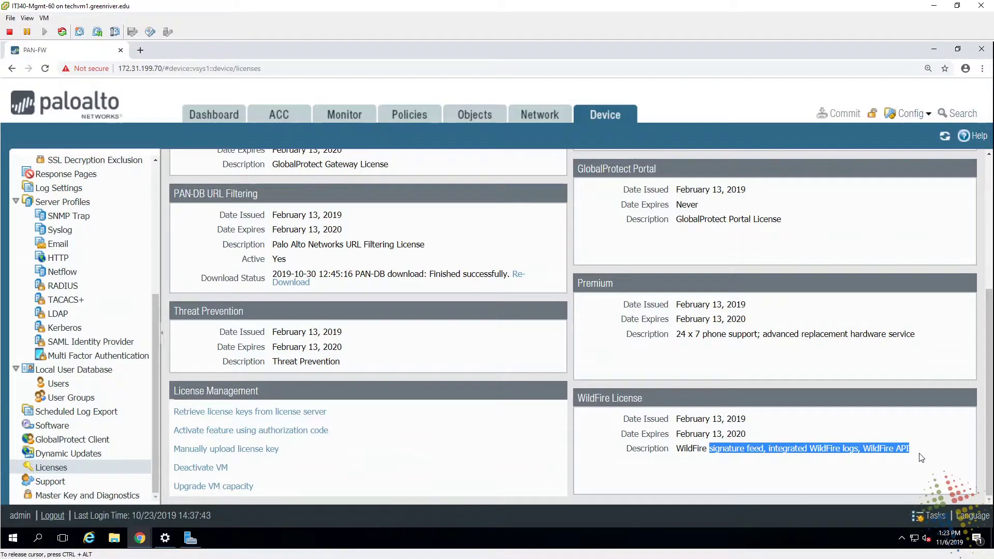
Step: Inspect the rule inside the predefined default WildFire Analysis profile and close the profile
click(472, 117)
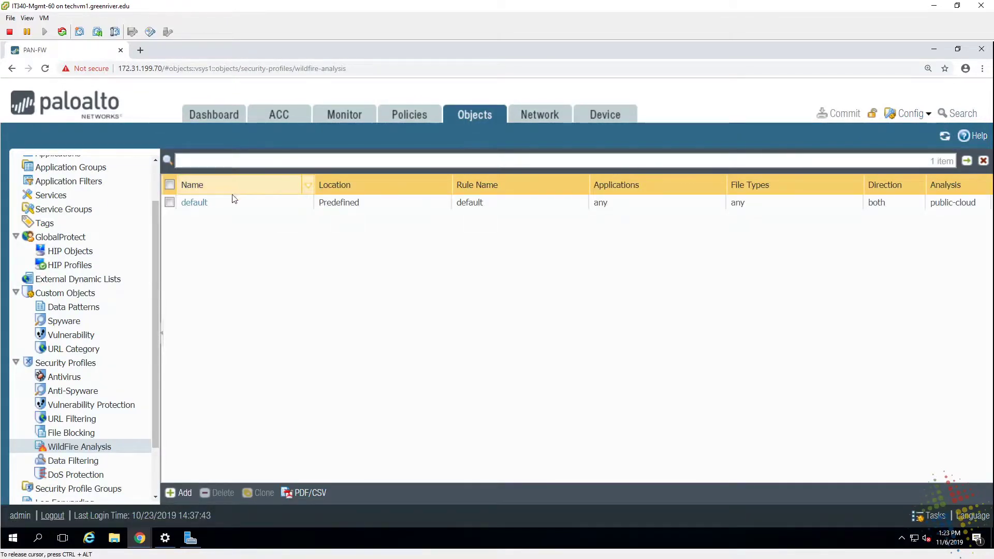
click(196, 205)
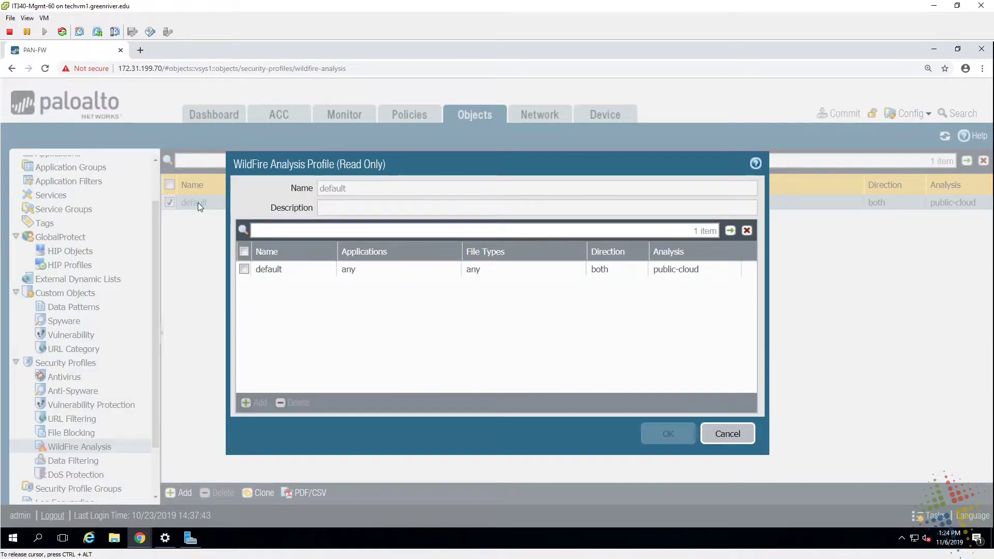
click(349, 270)
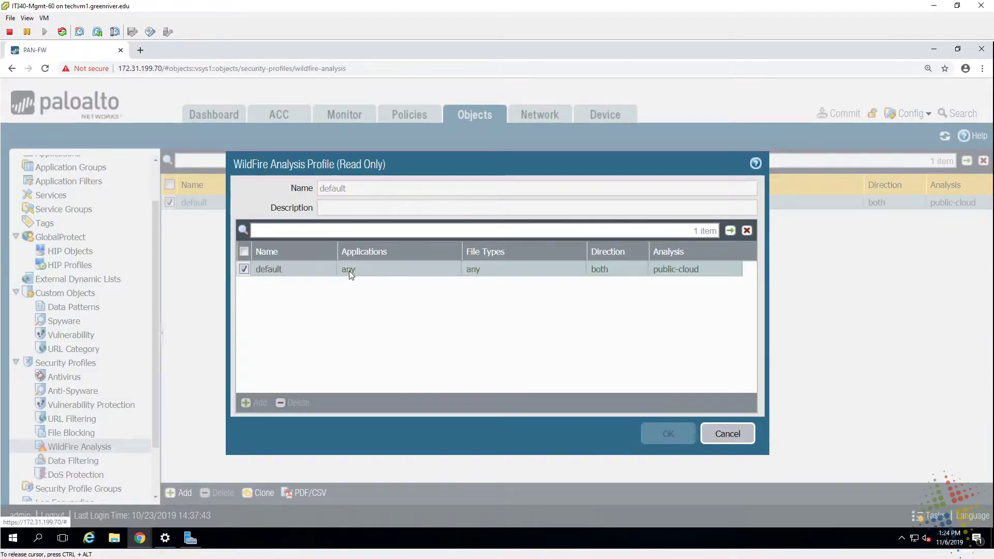
click(729, 433)
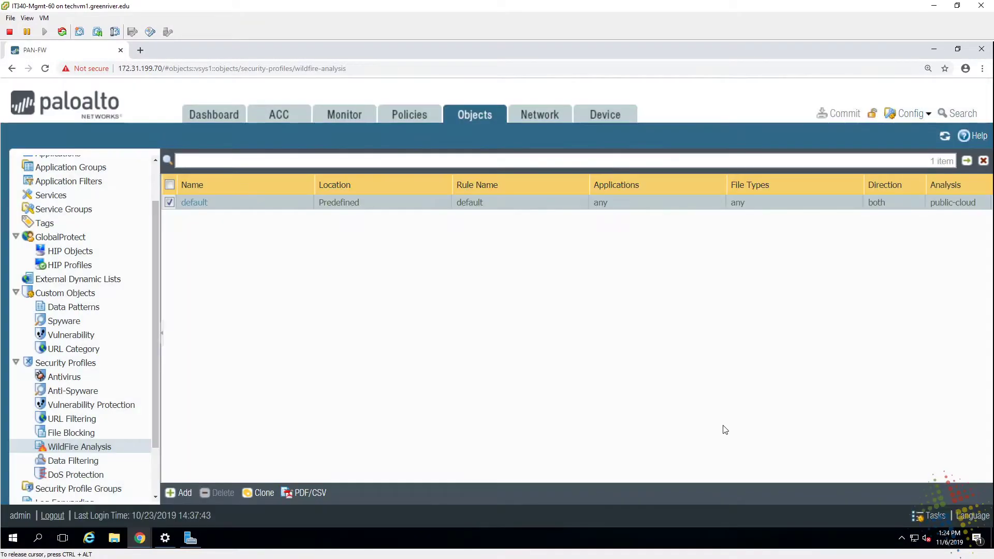
Step: Clone the default WildFire Analysis profile and name the copy Internet
click(265, 494)
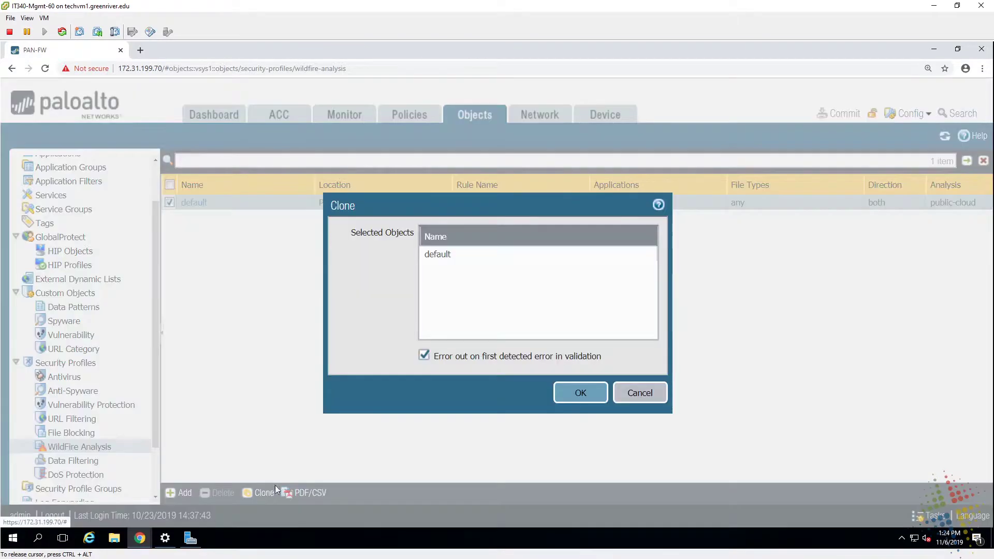
click(570, 391)
click(198, 217)
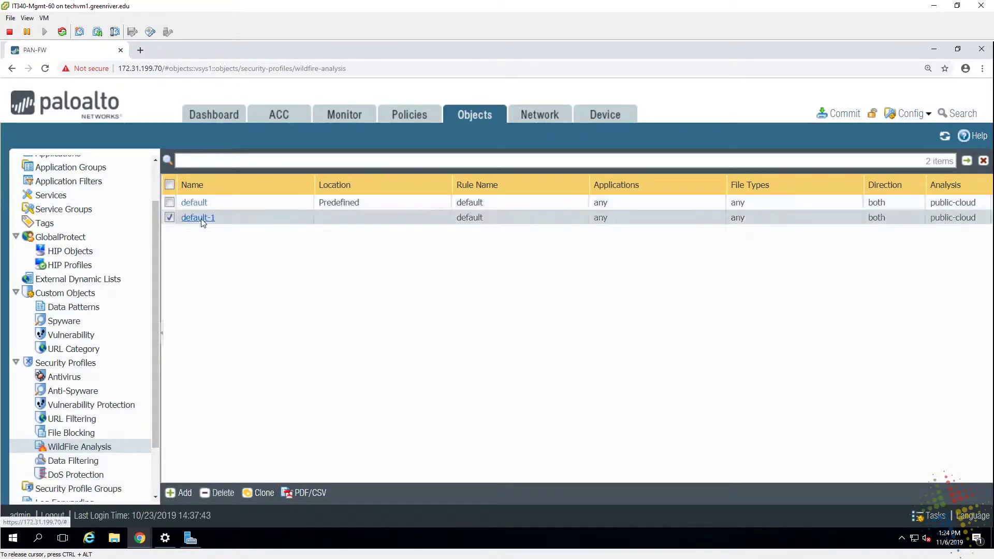
click(354, 188)
drag(354, 188, 311, 193)
text(Internet)
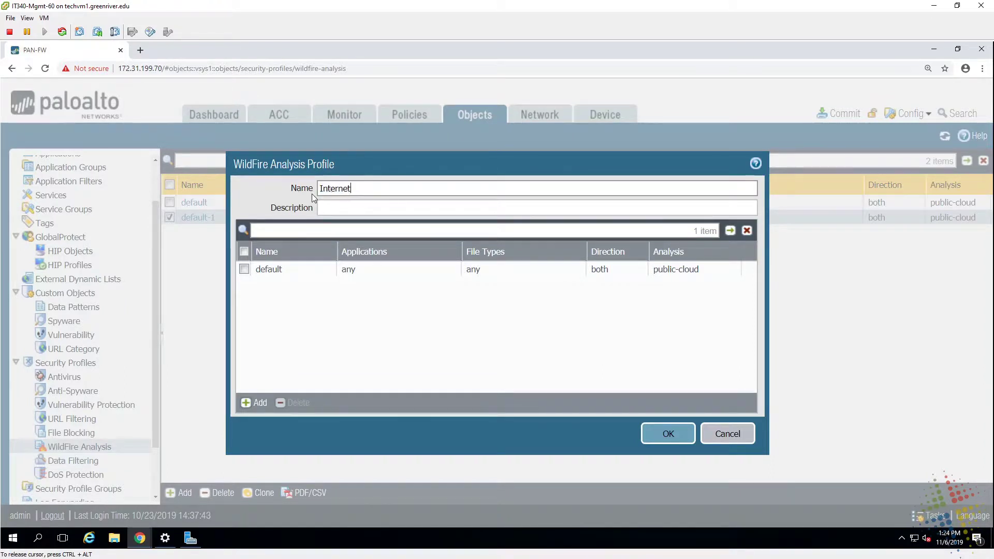
Step: Browse the applications that can be added to the Internet profile's default rule without choosing one
click(264, 270)
click(348, 270)
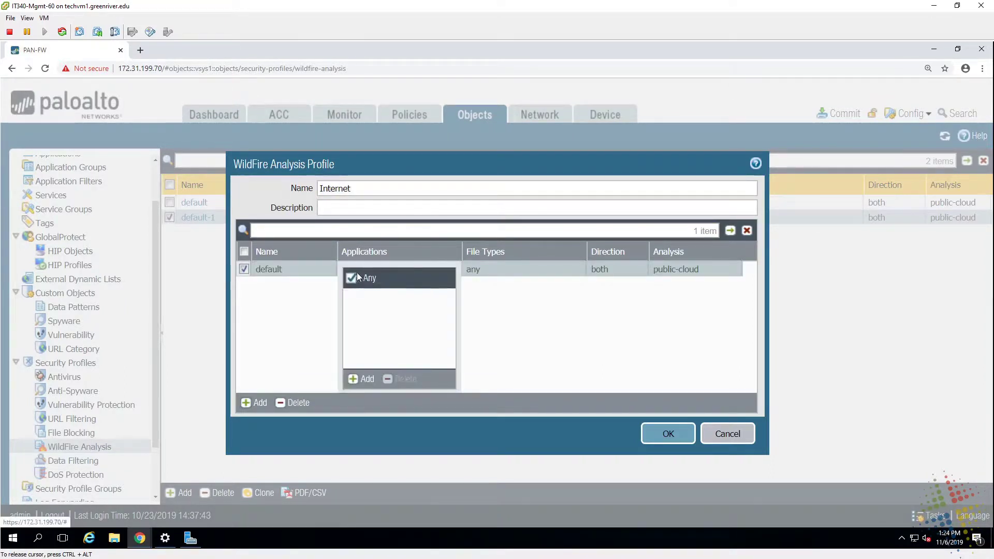
click(355, 380)
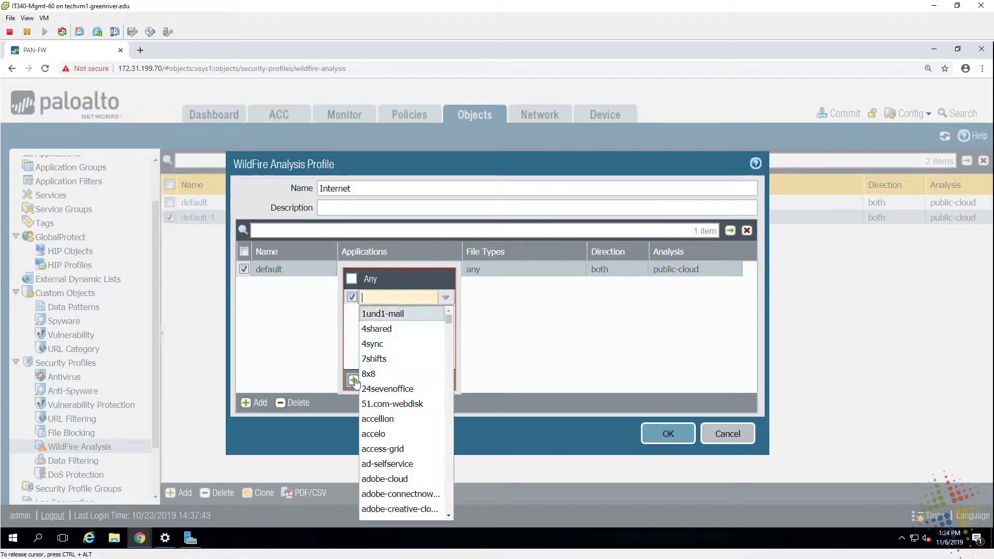
scroll(405, 388, down, 15)
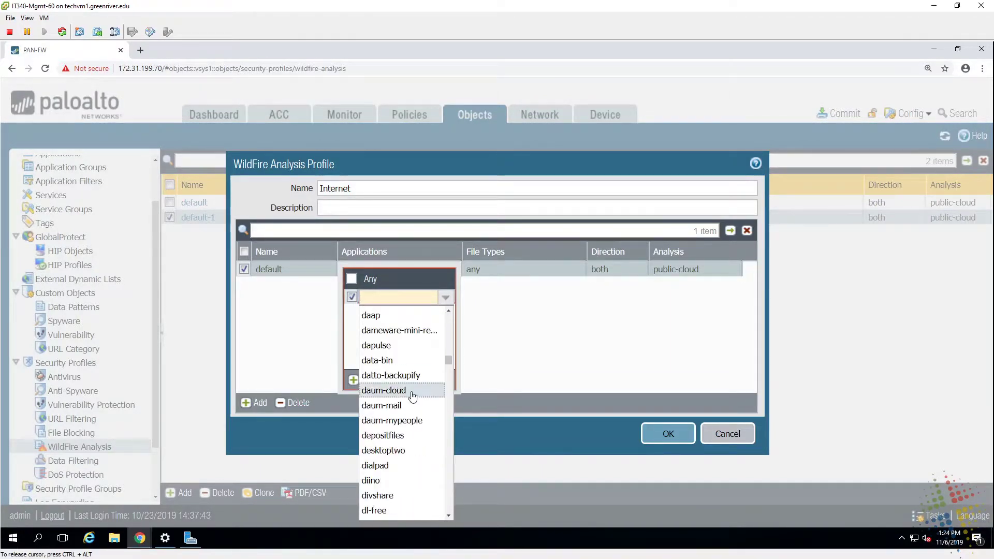
scroll(404, 466, down, 8)
scroll(406, 491, down, 20)
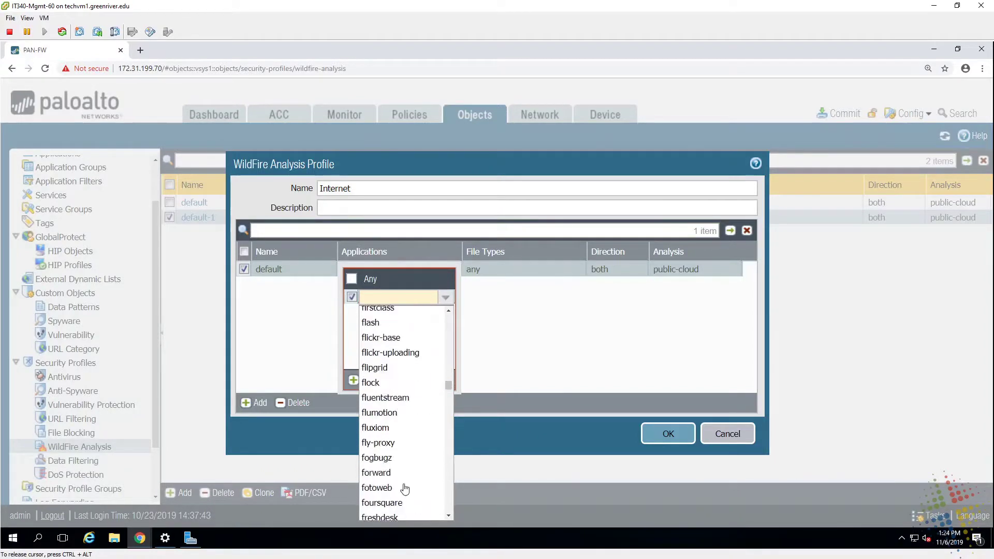
scroll(405, 491, down, 15)
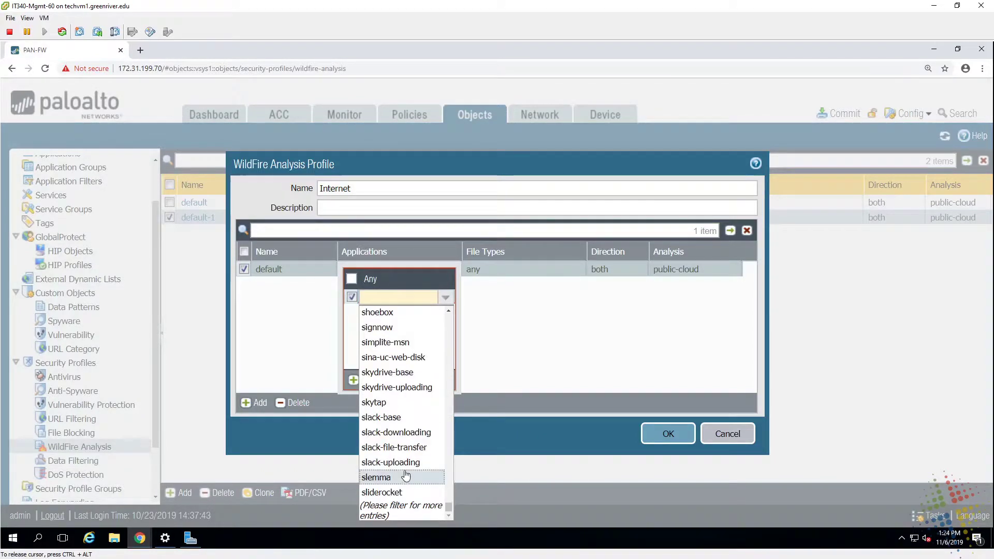
click(311, 350)
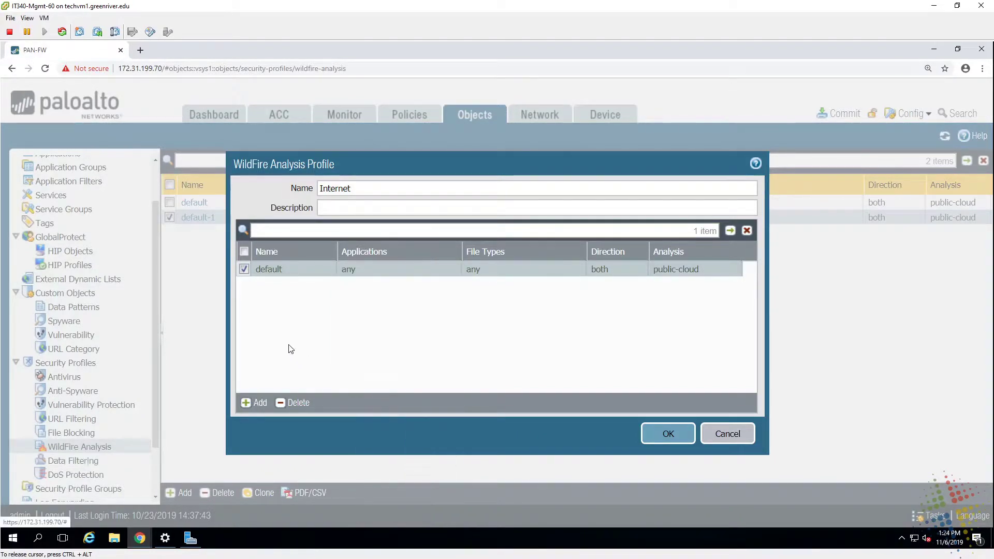
Step: Examine the file types available for the Internet profile's default rule without choosing one
click(479, 271)
click(480, 380)
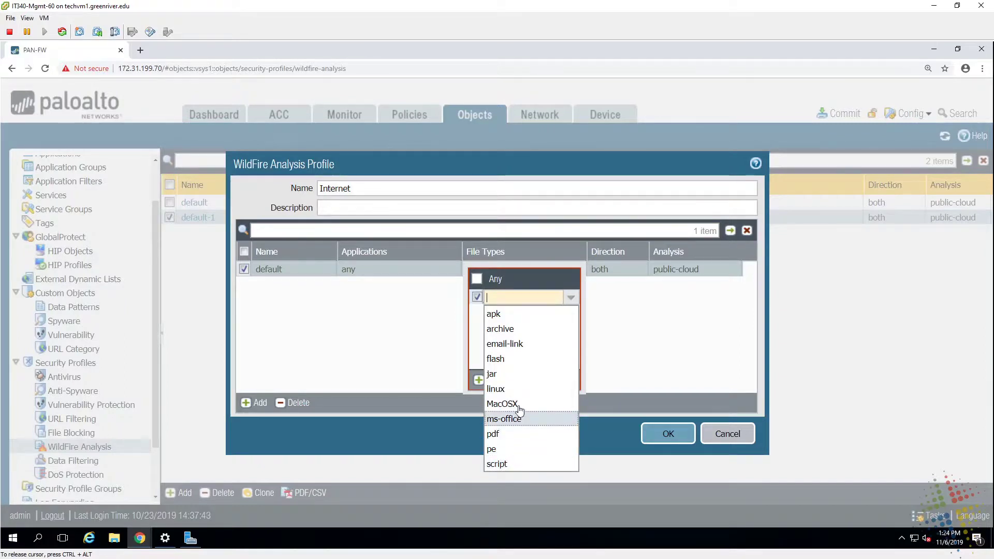
click(425, 323)
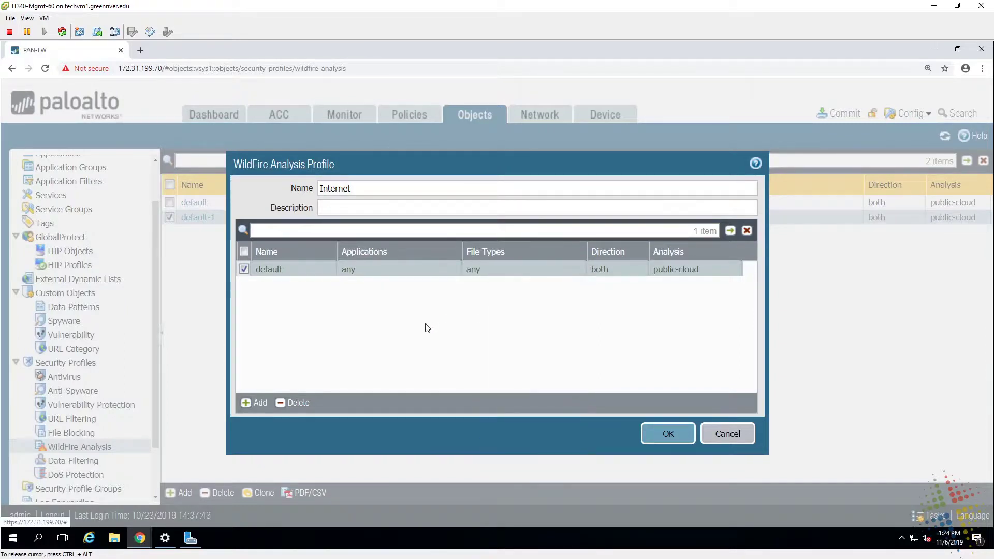
Step: Review the direction and analysis options of the default rule, keep both and public-cloud, and save the Internet profile
click(599, 268)
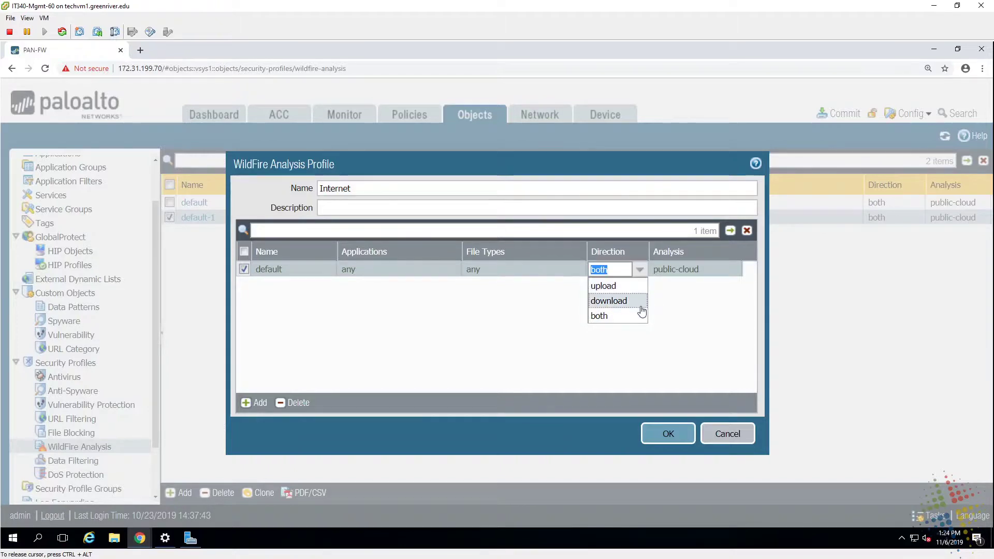
click(694, 333)
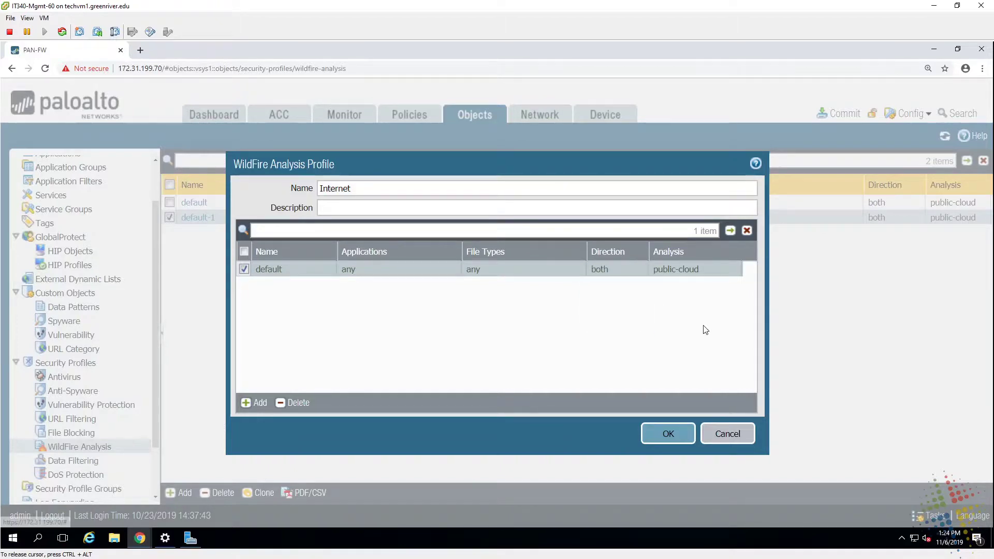
click(701, 270)
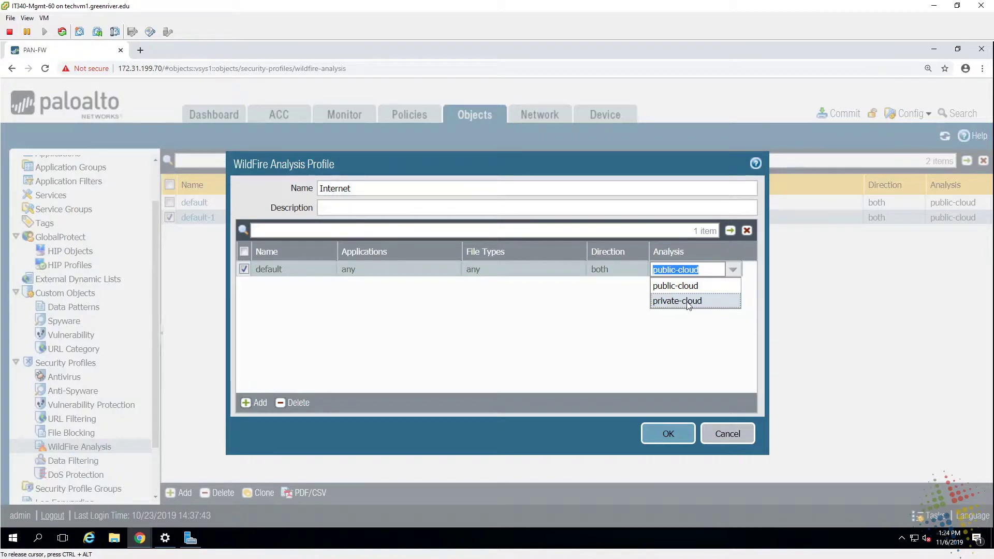
click(404, 357)
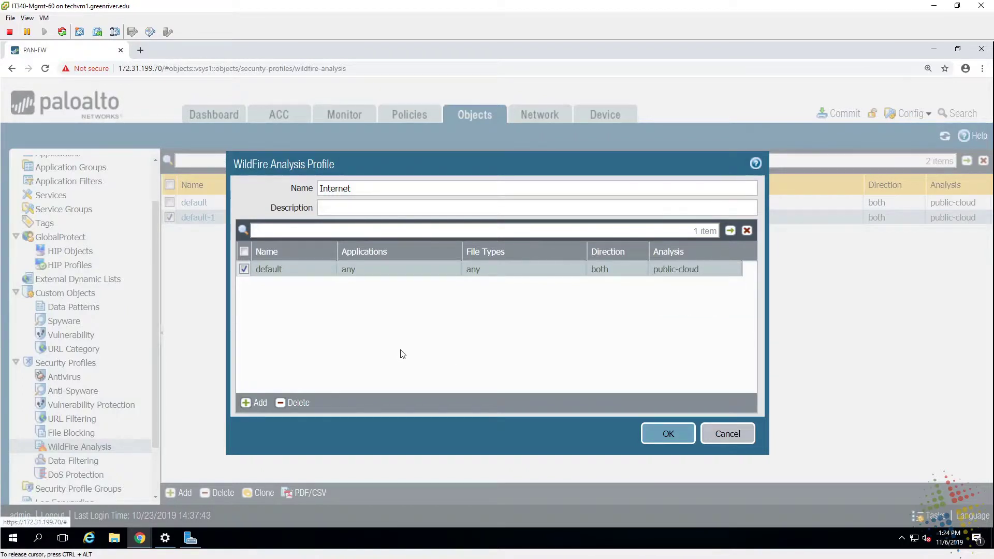
click(673, 436)
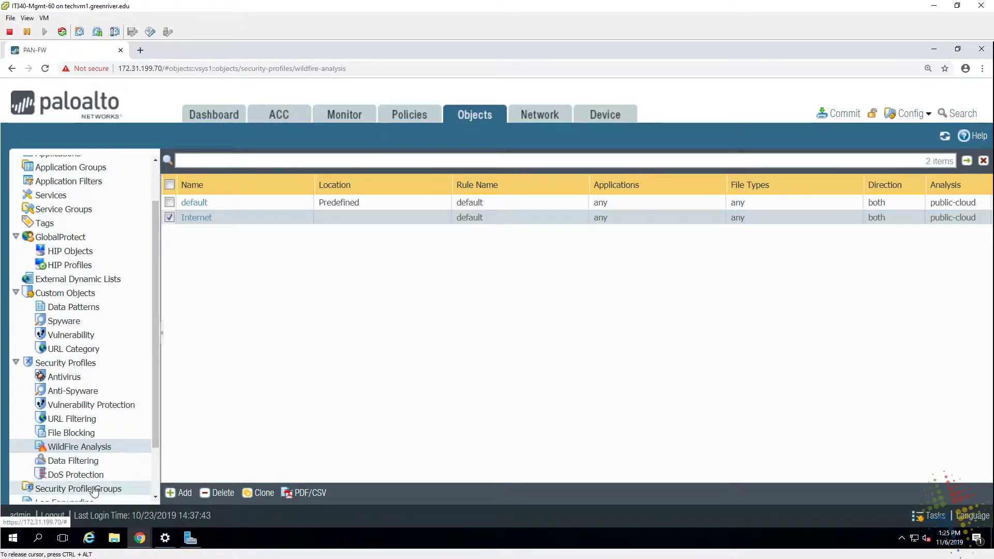
Step: Assign Internet as the WildFire Analysis profile of the Default Internet security profile group
click(71, 492)
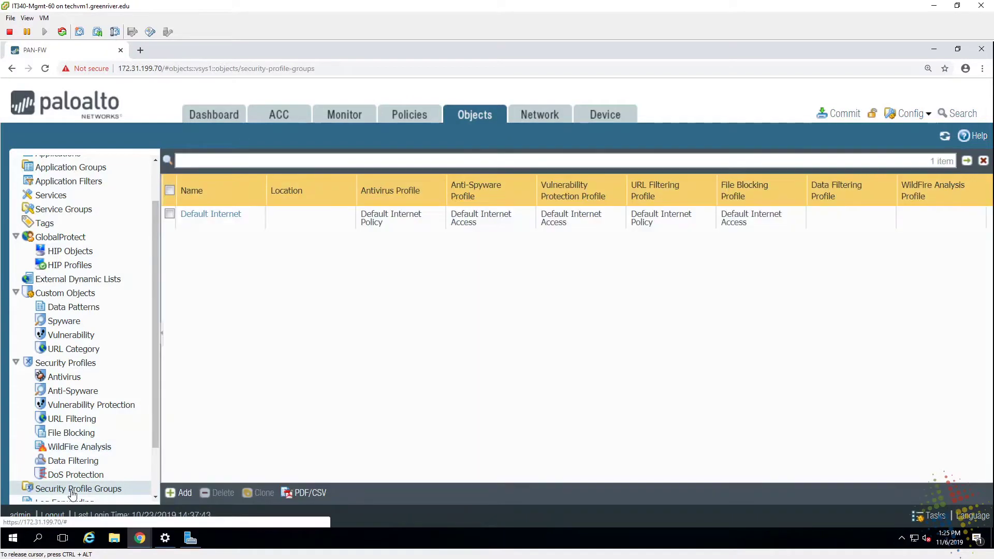
click(222, 216)
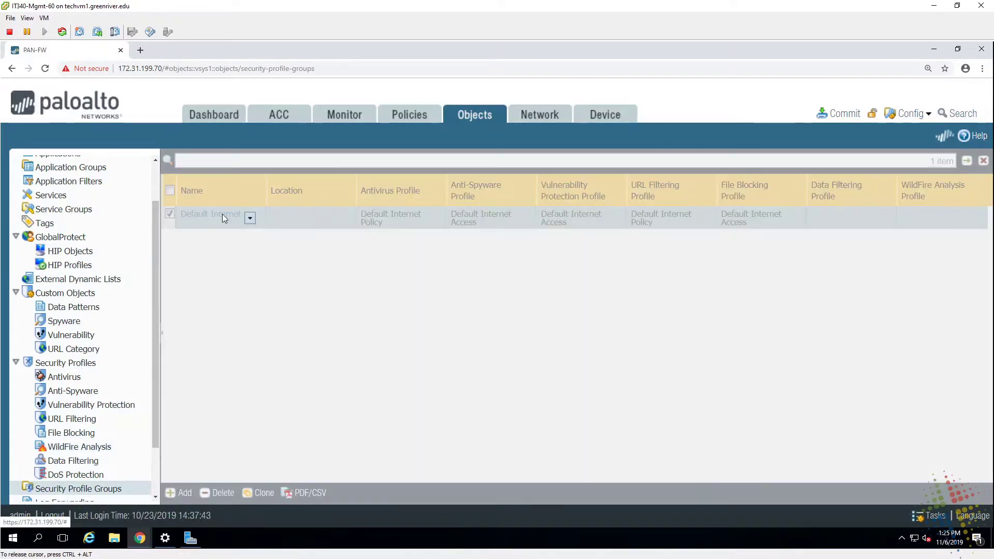
click(643, 352)
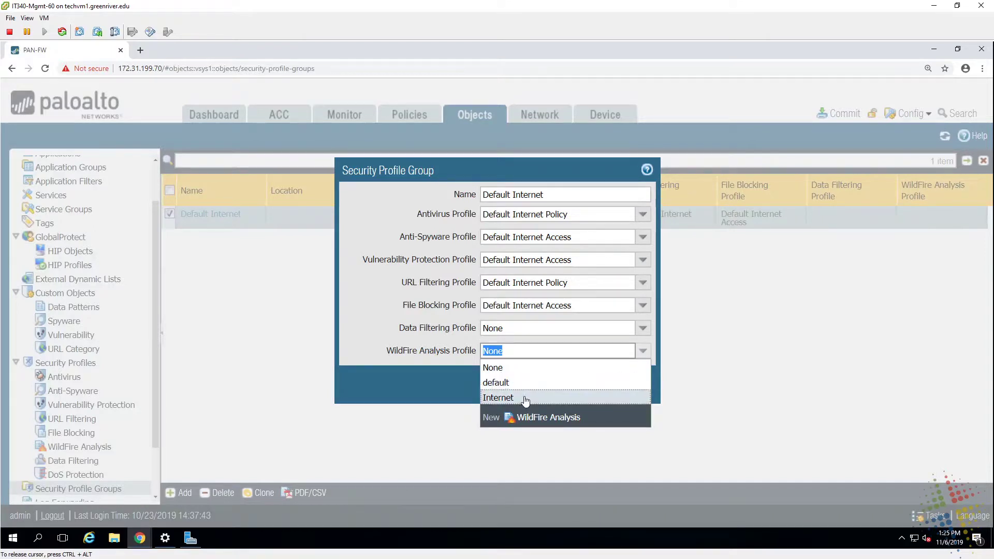
click(525, 398)
click(564, 382)
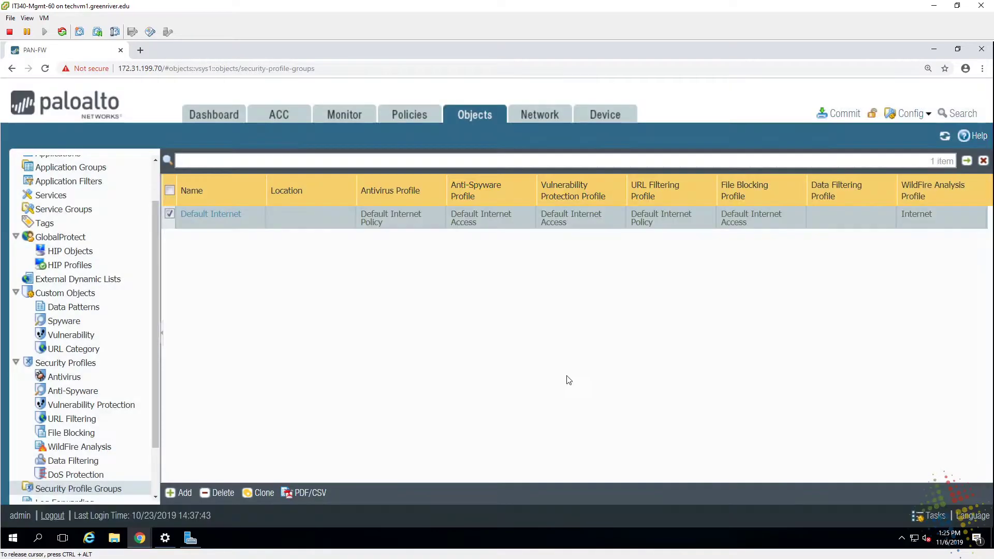
Step: Commit the pending configuration changes to the firewall and close the commit status
click(835, 119)
click(637, 478)
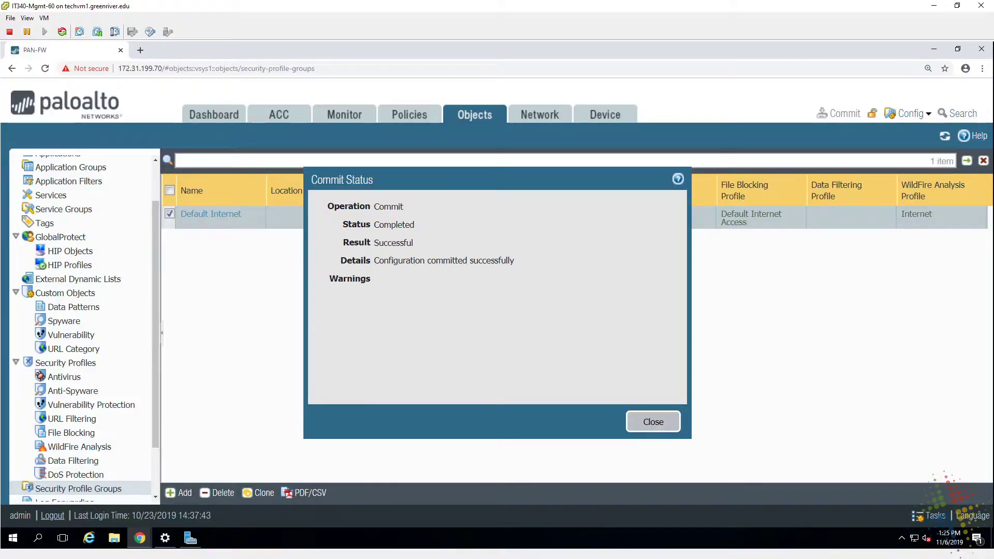
click(654, 422)
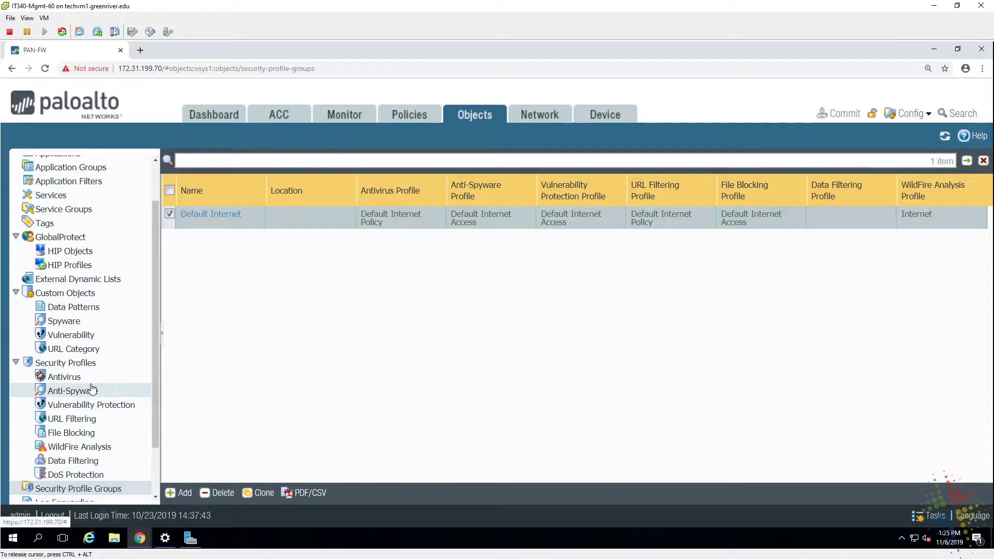
Step: Open the firewall's dynamic updates page
scroll(92, 389, down, 3)
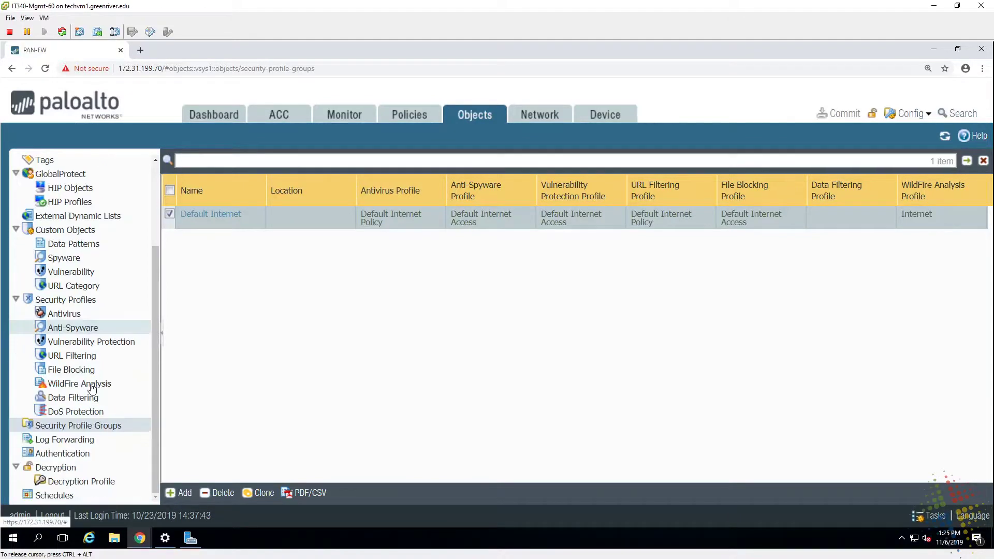
click(607, 115)
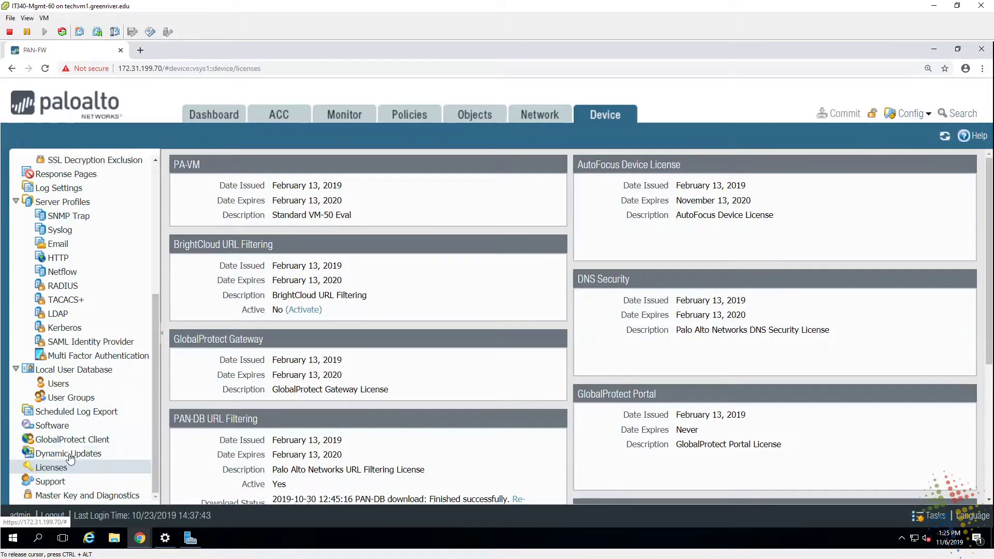
click(68, 454)
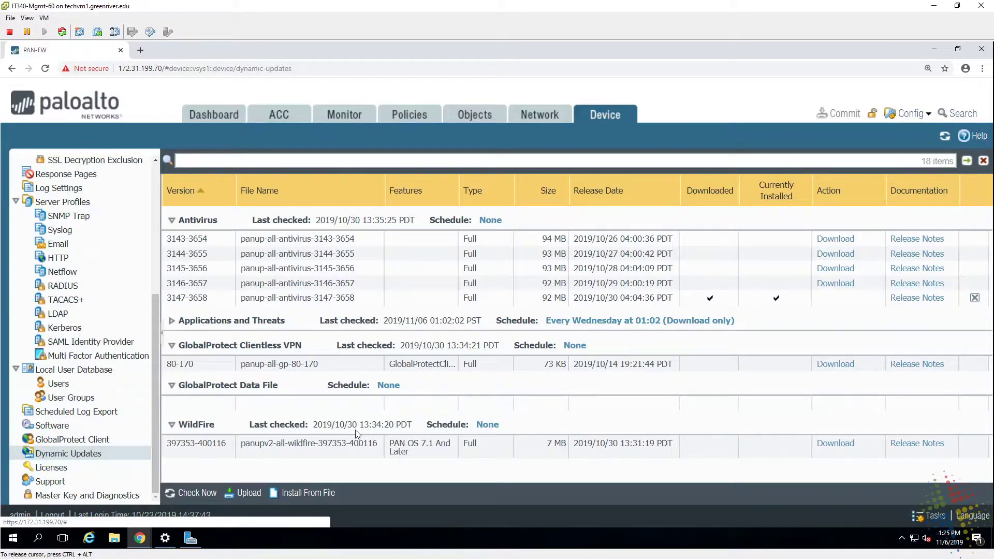
Step: Schedule WildFire updates to recur every minute with the download-and-install action
click(489, 428)
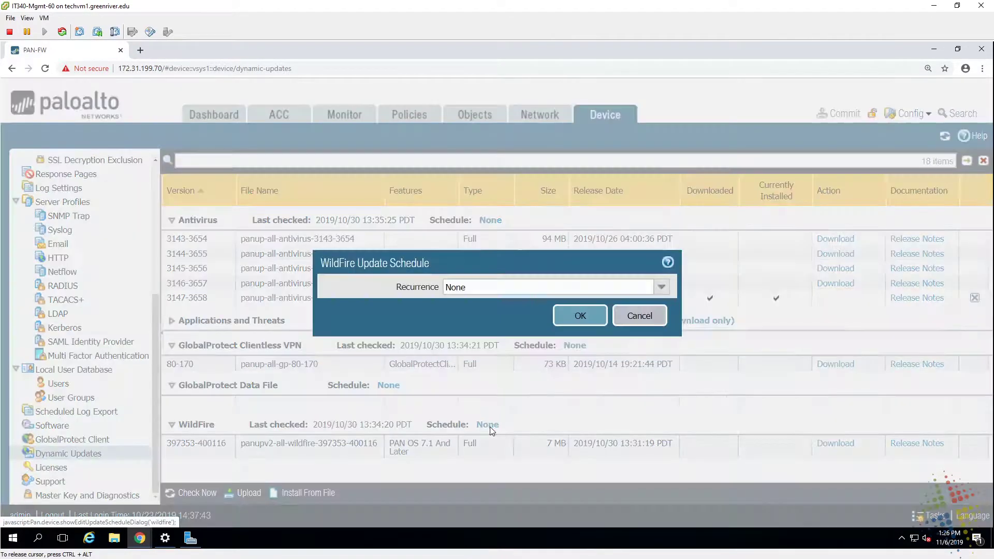
click(660, 288)
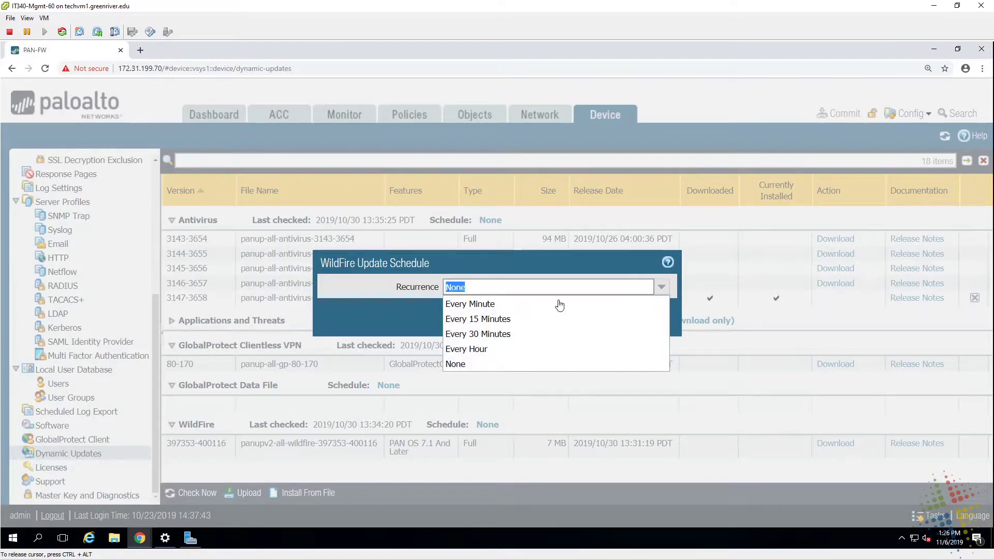
click(533, 304)
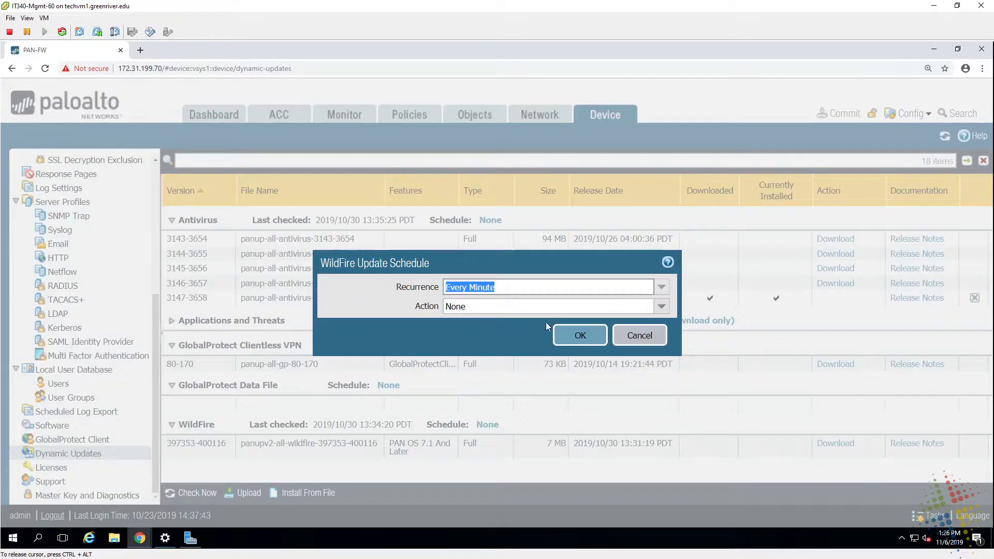
click(661, 307)
click(528, 353)
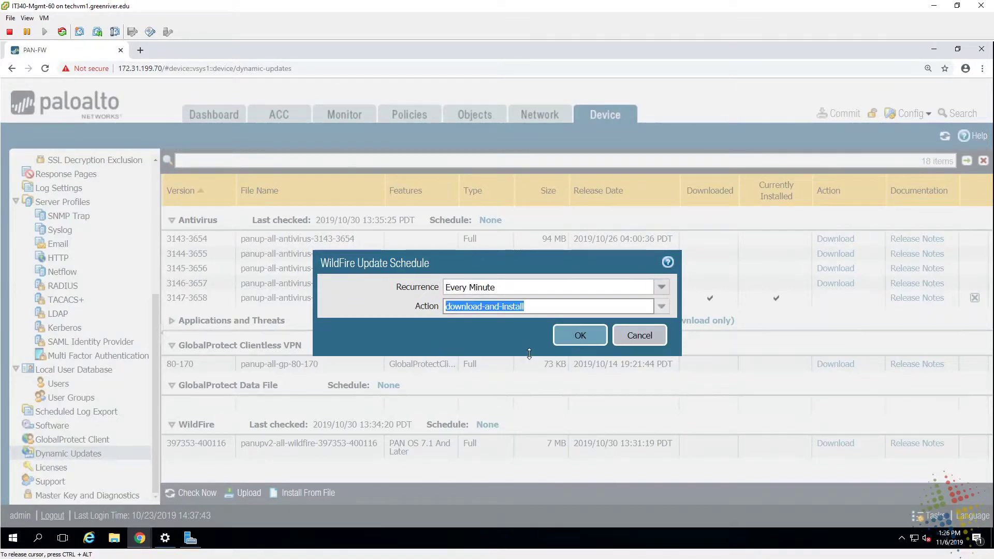
click(591, 340)
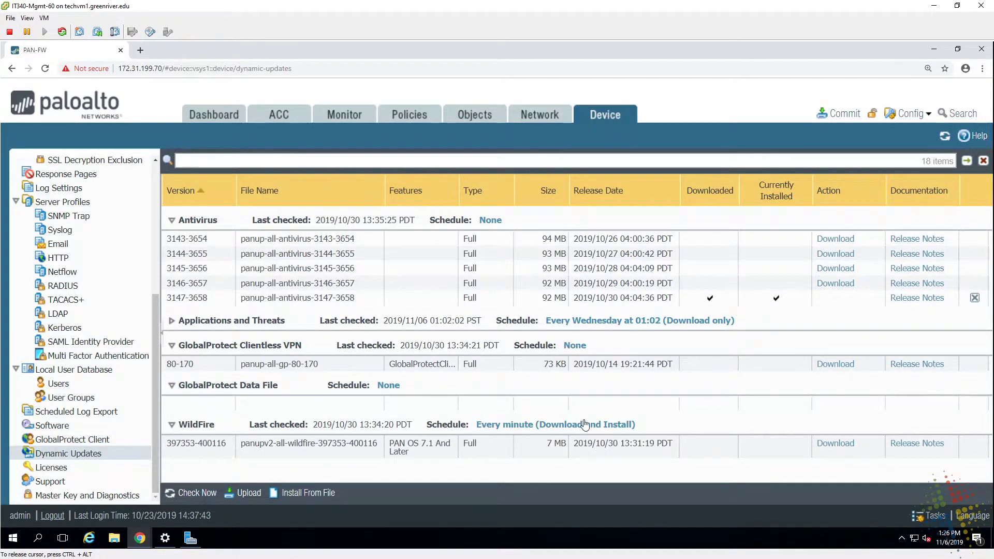
Step: Set the WildFire update schedule to every hour at 12 minutes past the hour with the download-and-install action
click(584, 425)
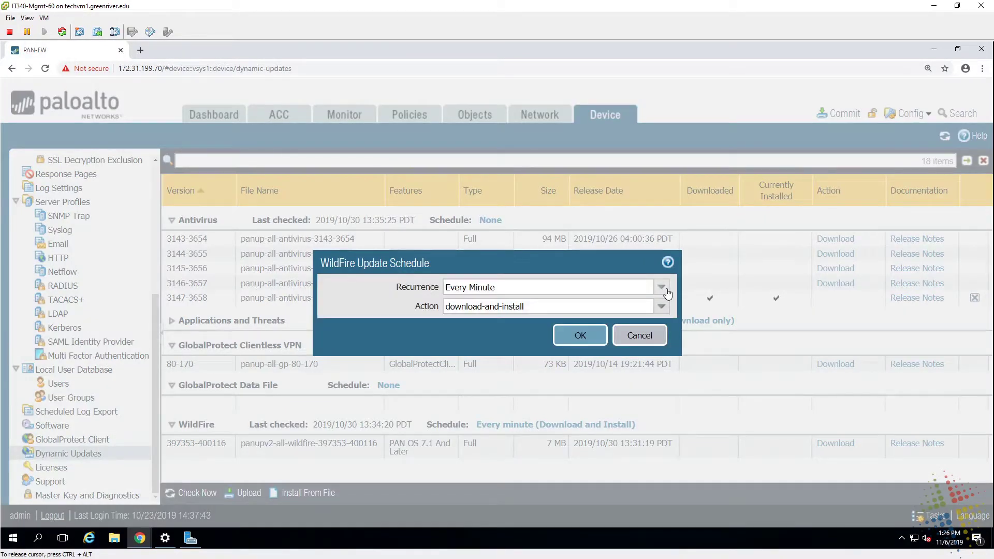
click(665, 290)
click(611, 348)
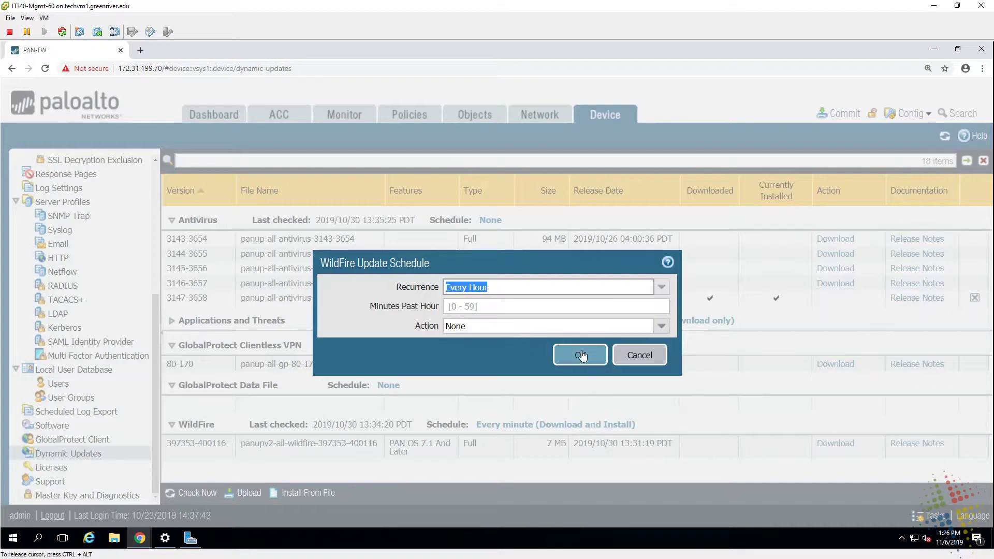
click(580, 307)
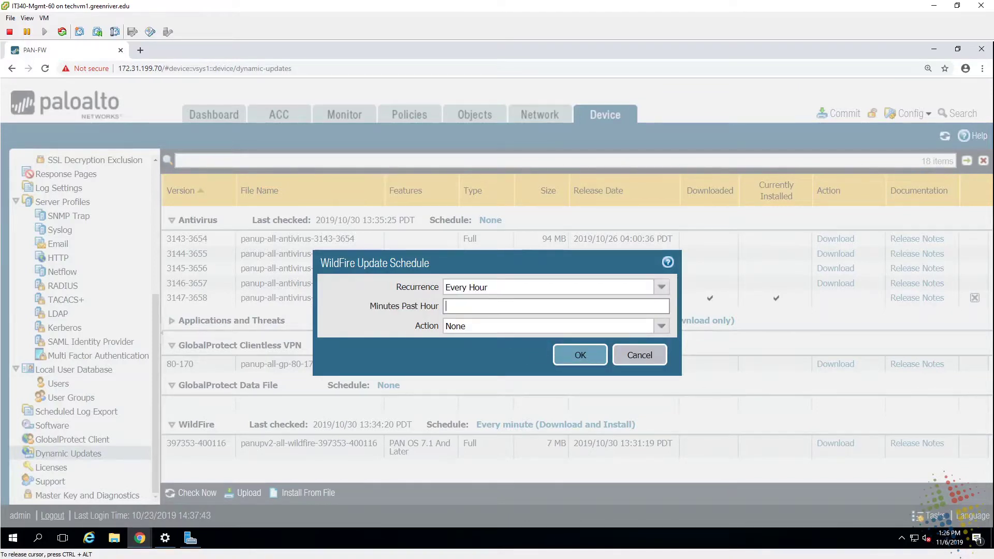
text(12)
click(661, 326)
click(533, 373)
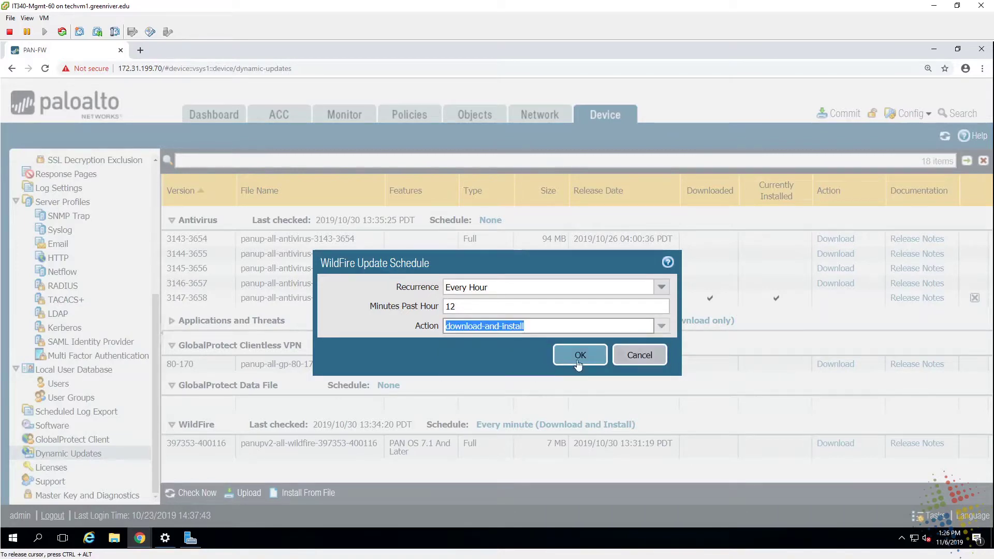
click(579, 356)
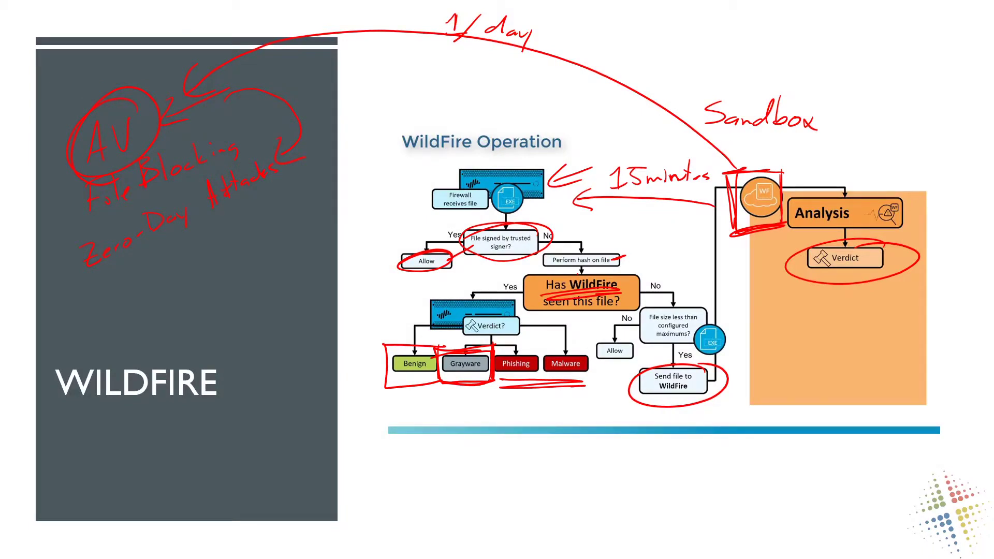
key(Right)
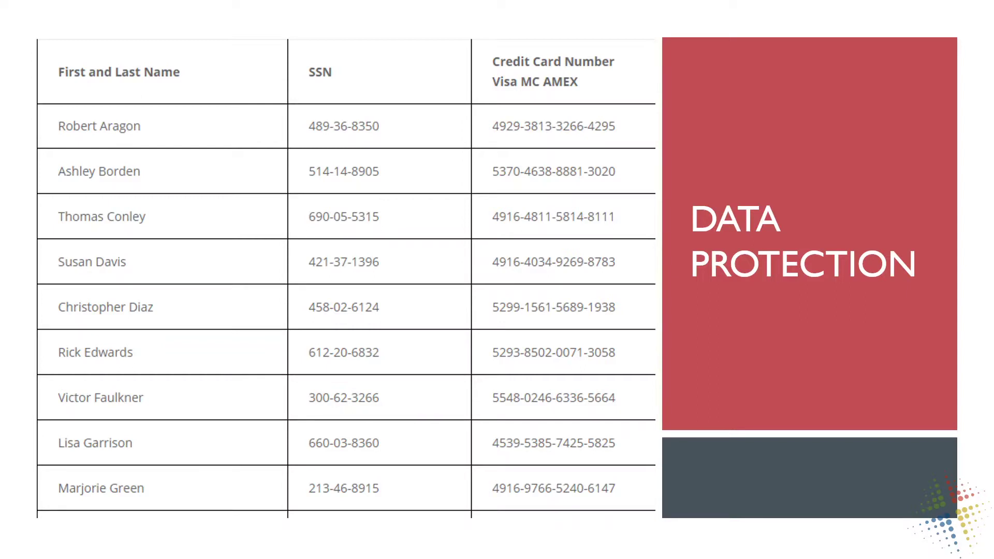
mouse_move(339, 64)
mouse_down()
mouse_move(363, 57)
mouse_move(342, 60)
mouse_up()
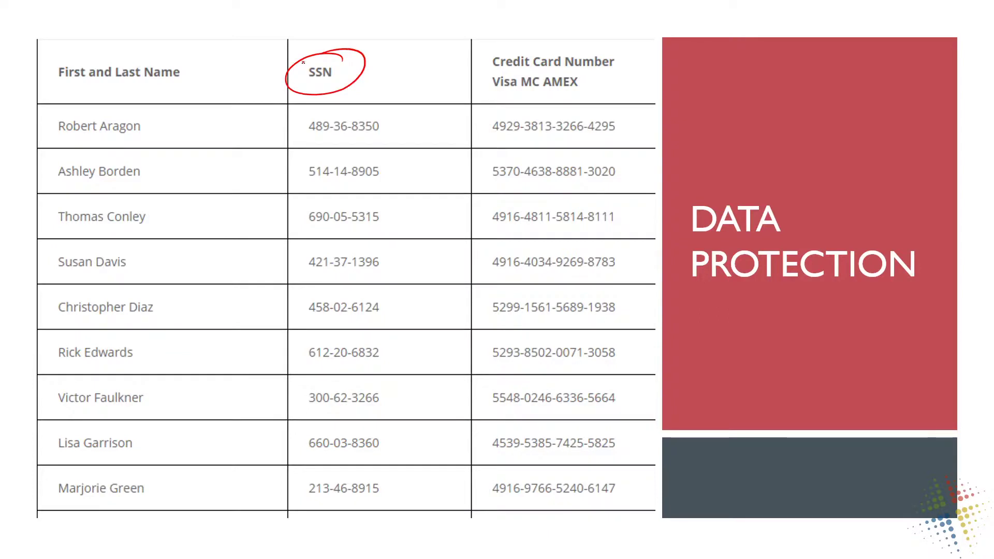
mouse_move(300, 155)
mouse_down()
mouse_move(334, 103)
mouse_move(401, 282)
mouse_move(383, 527)
mouse_move(291, 368)
mouse_move(307, 132)
mouse_up()
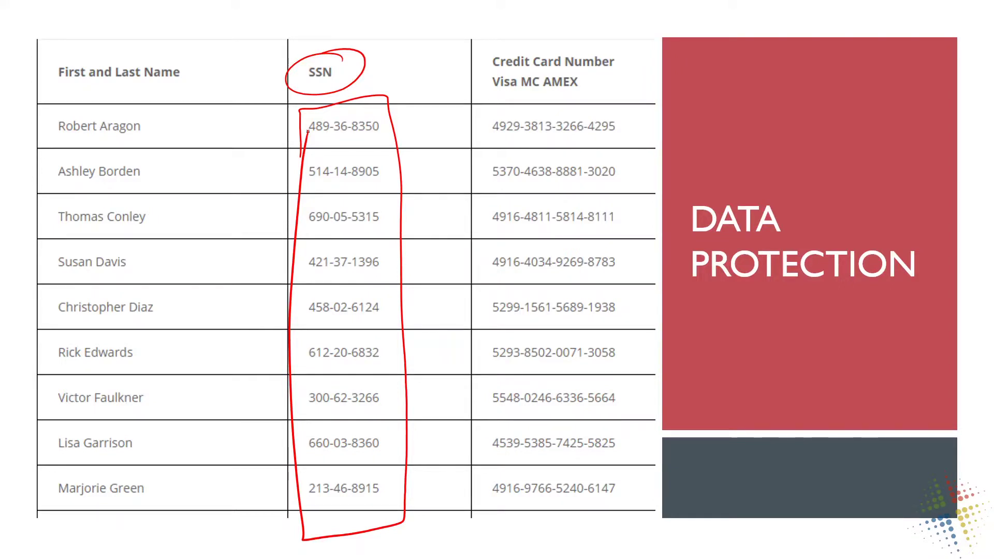
mouse_move(632, 109)
mouse_down()
mouse_move(485, 325)
mouse_move(606, 512)
mouse_move(629, 107)
mouse_up()
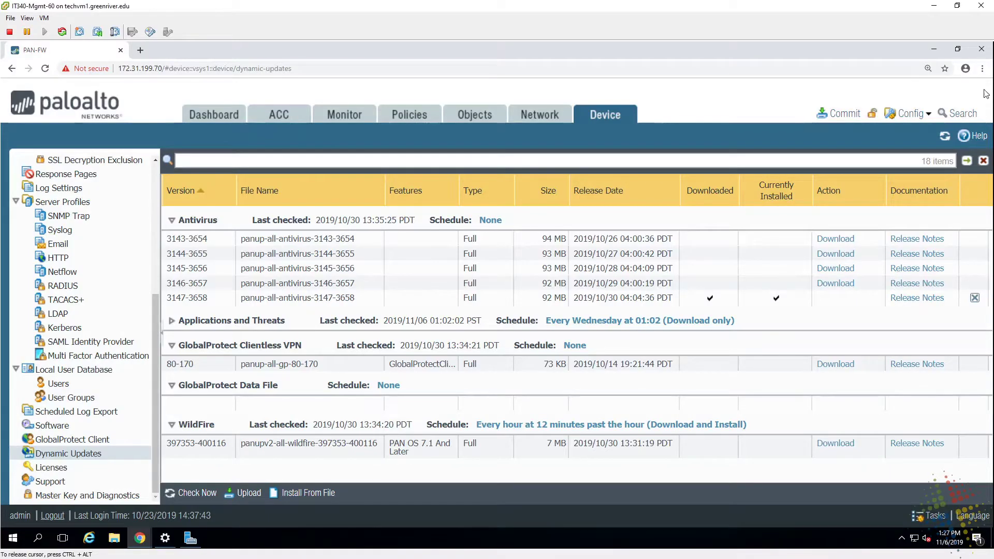
Step: Create a data filtering security profile named Internet and add a rule to it
click(473, 118)
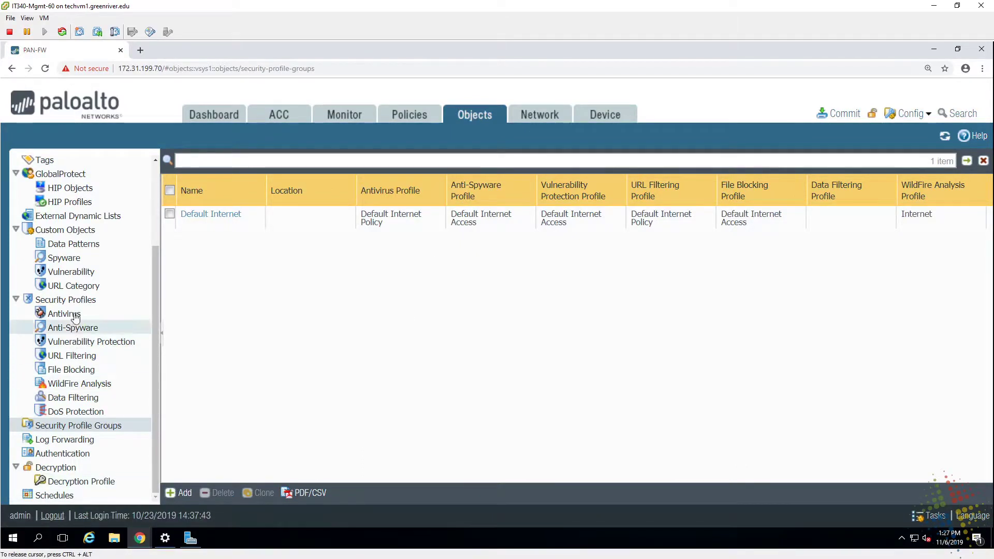
click(87, 401)
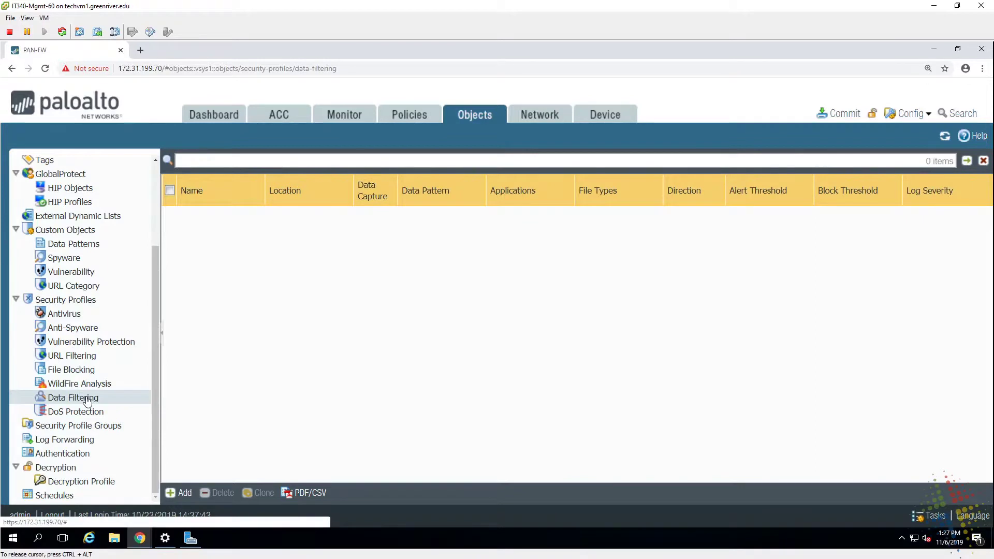
click(182, 493)
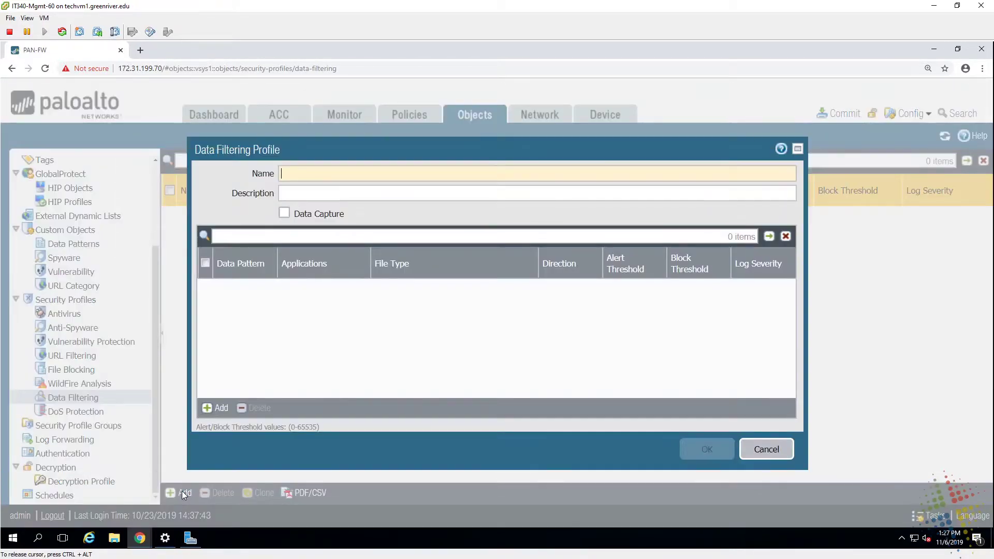
click(370, 173)
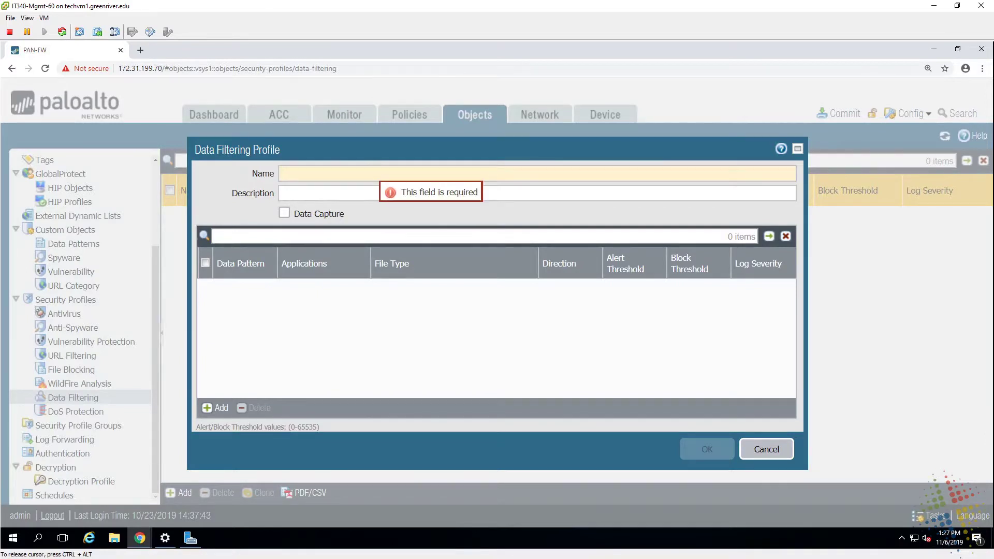
text(Ins)
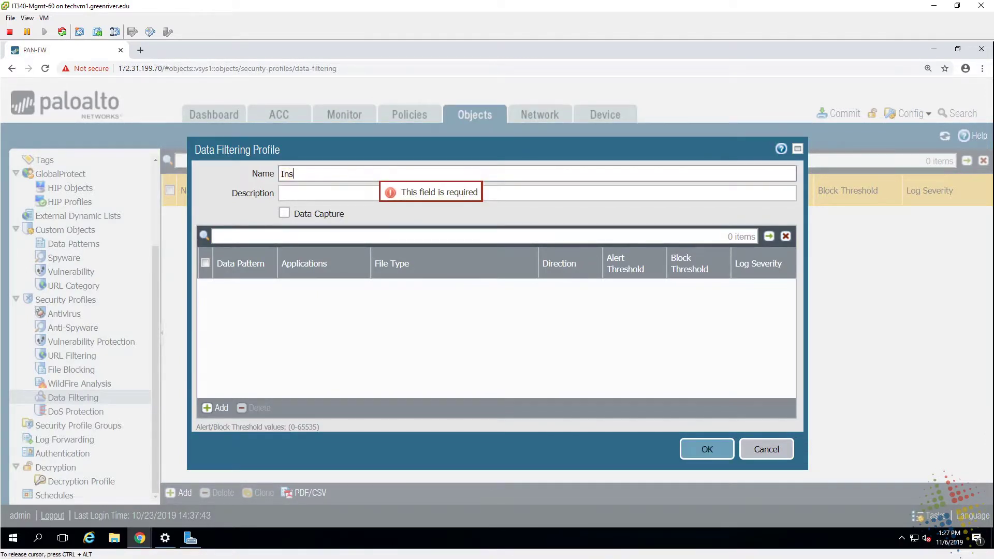
text(ernet)
click(215, 409)
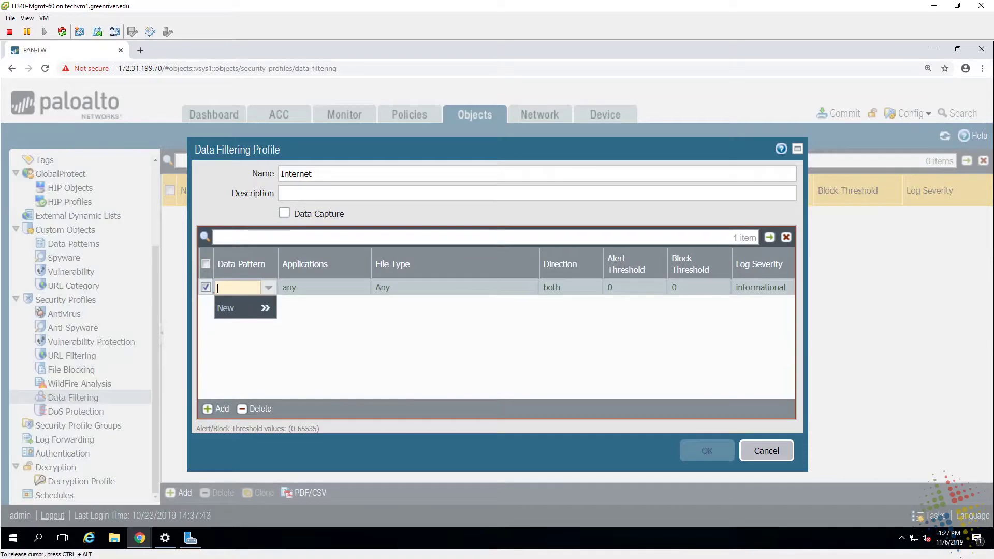
Step: Try to enter Credit Cards and CC directly as the data pattern of the Internet profile's rule
text(Credit Cards)
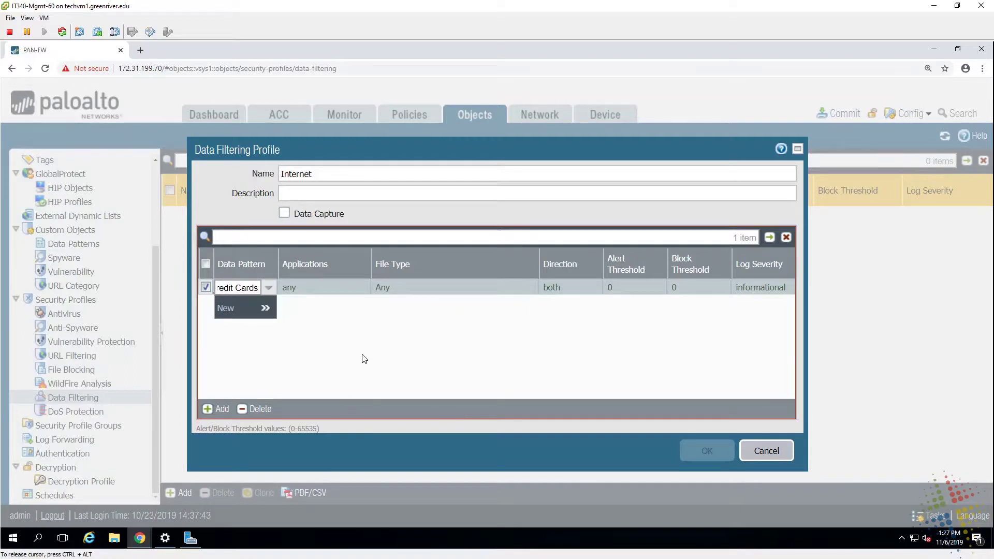
key(ctrl+a)
key(BackSpace)
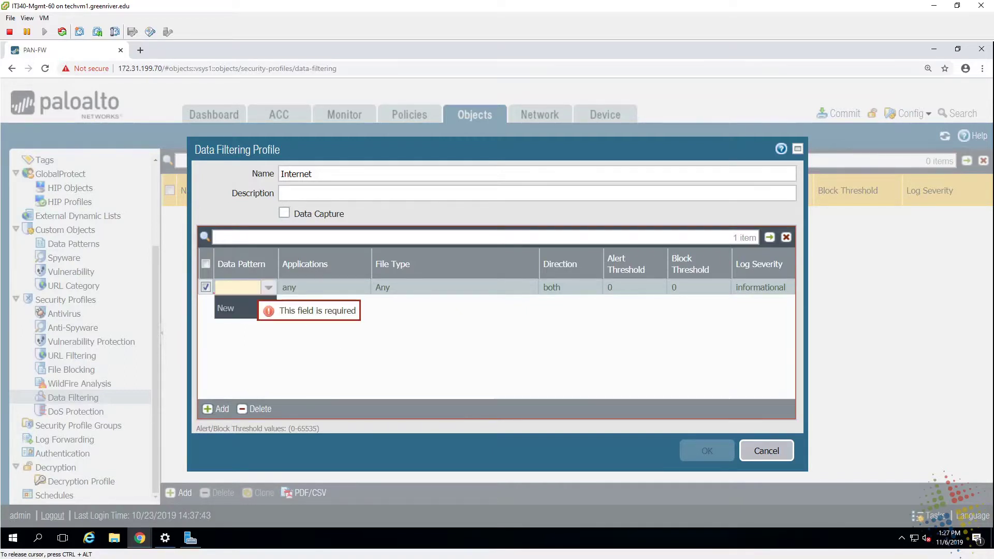
text(CC)
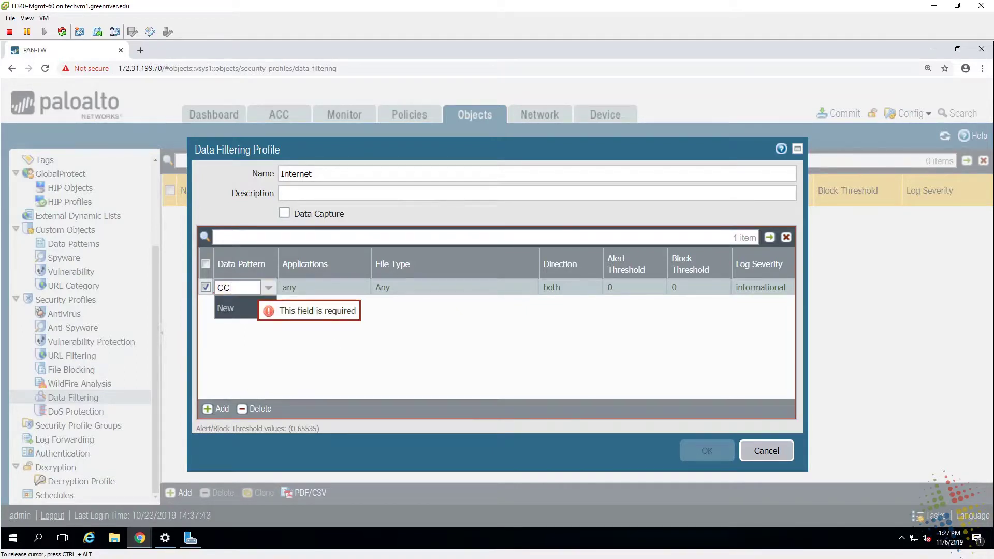
key(Tab)
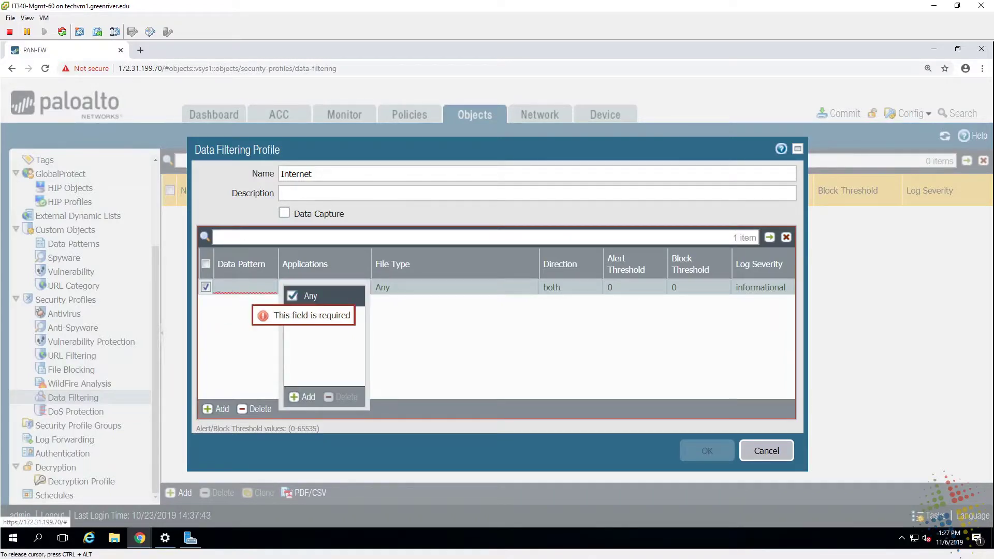
Step: Create a new data pattern from the Internet profile's rule and name it Credit Cards
click(243, 289)
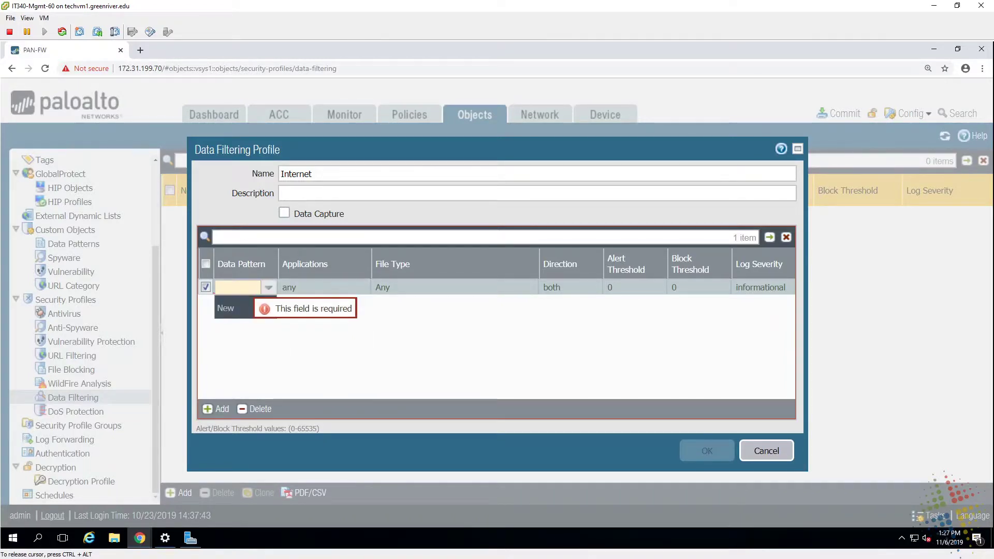
mouse_move(263, 307)
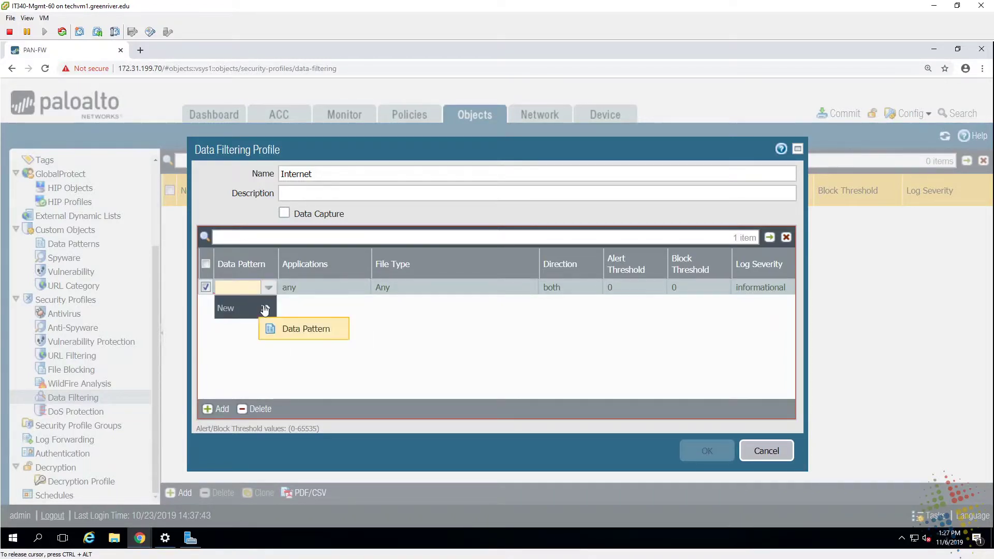
click(285, 330)
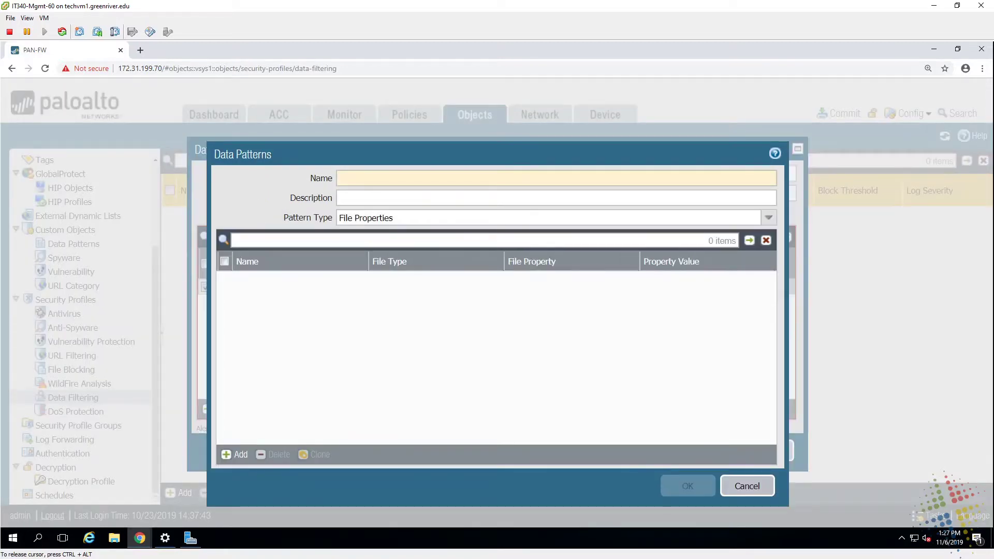
text(Credit )
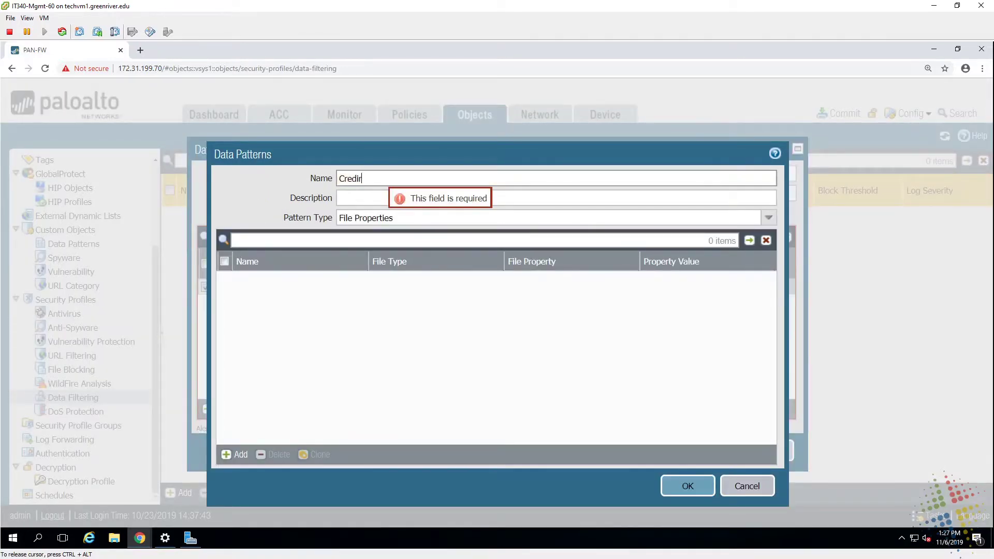
text(Cards)
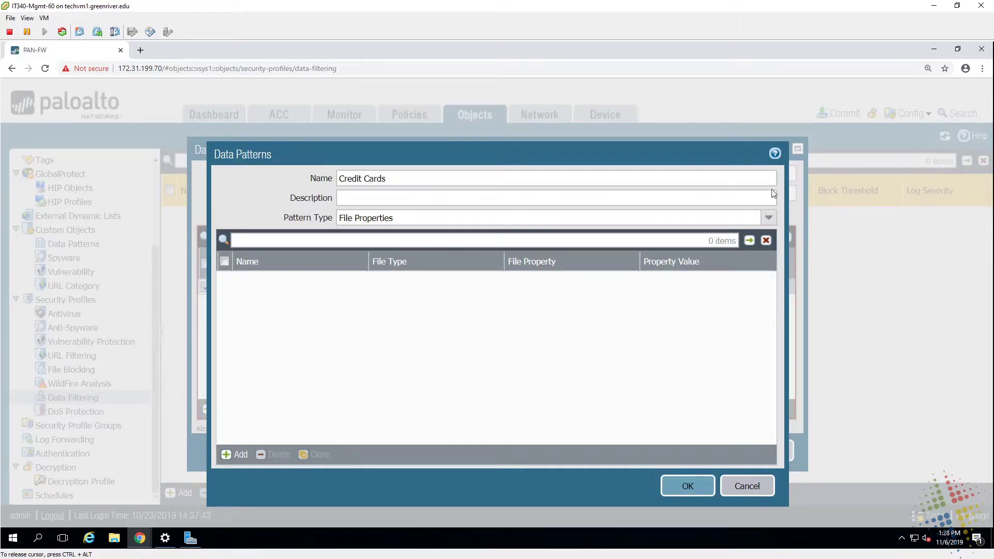
Step: Set the Credit Cards pattern type to Predefined Pattern, add Credit Card Numbers for any file type, and save the pattern
click(768, 217)
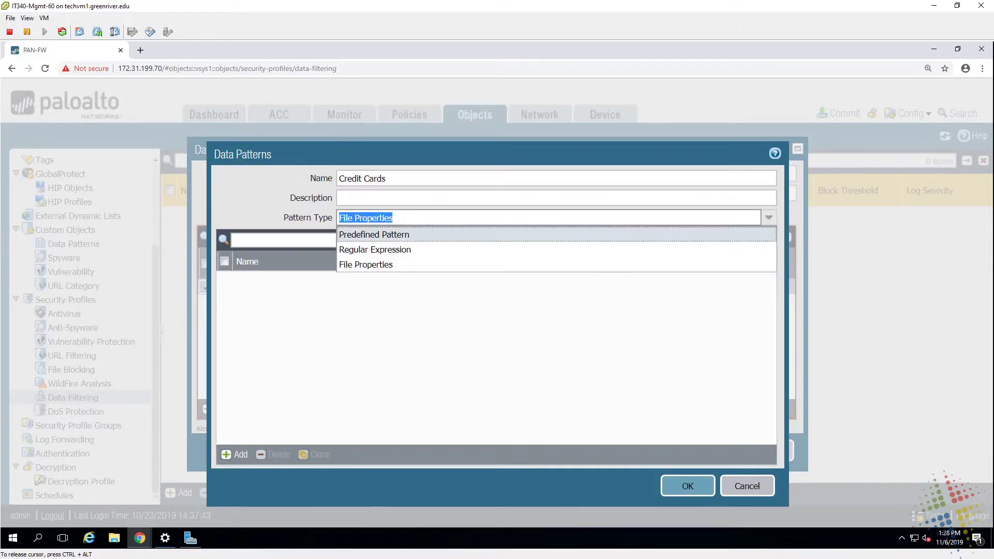
click(414, 237)
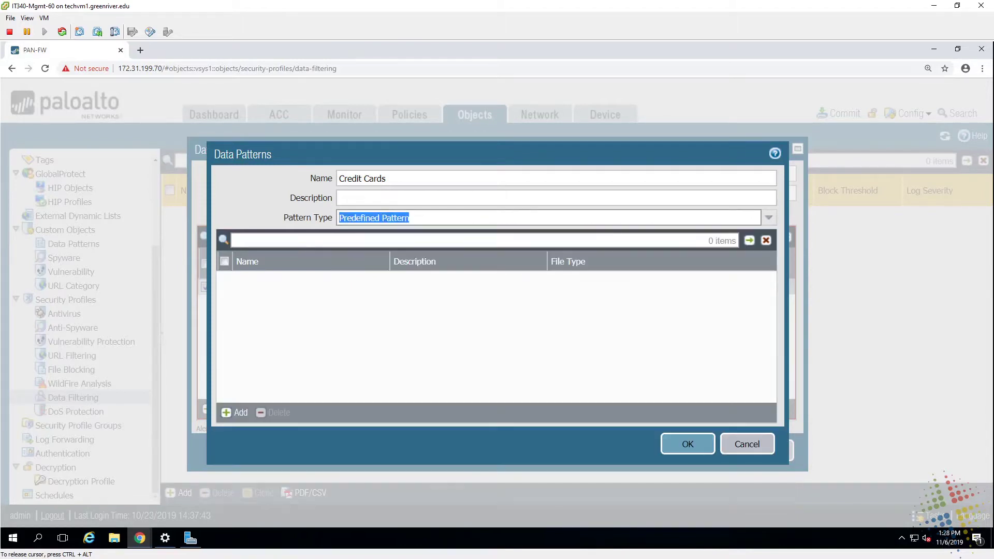
click(230, 414)
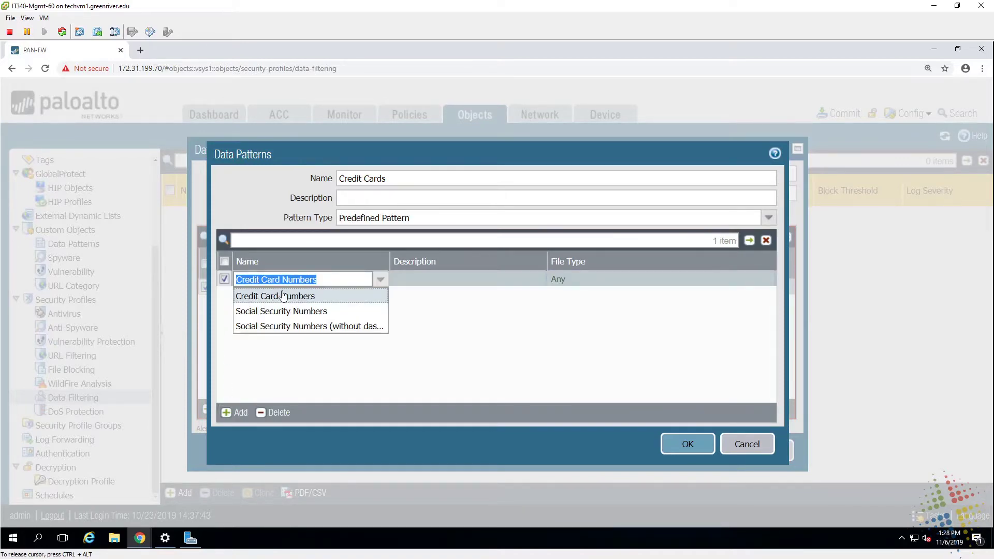
click(333, 297)
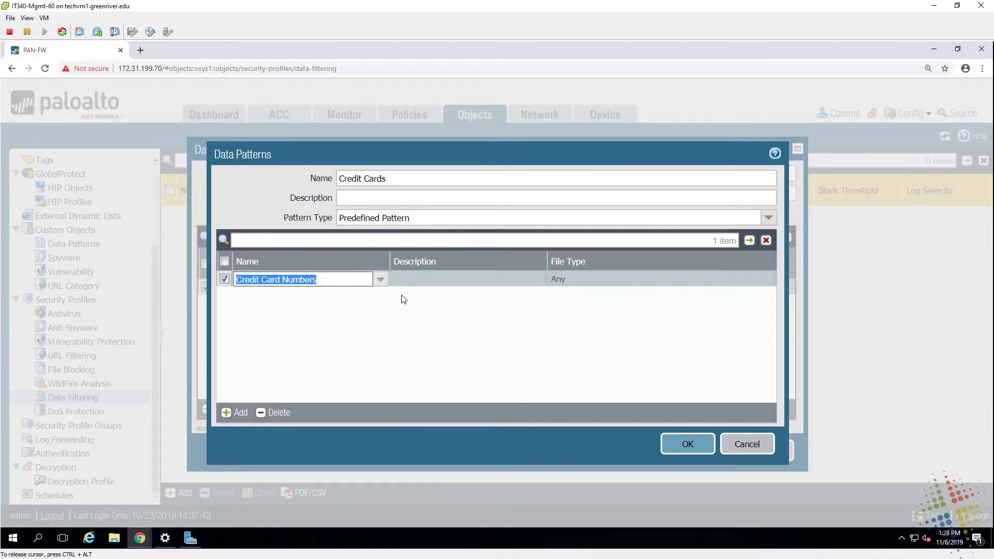
click(414, 305)
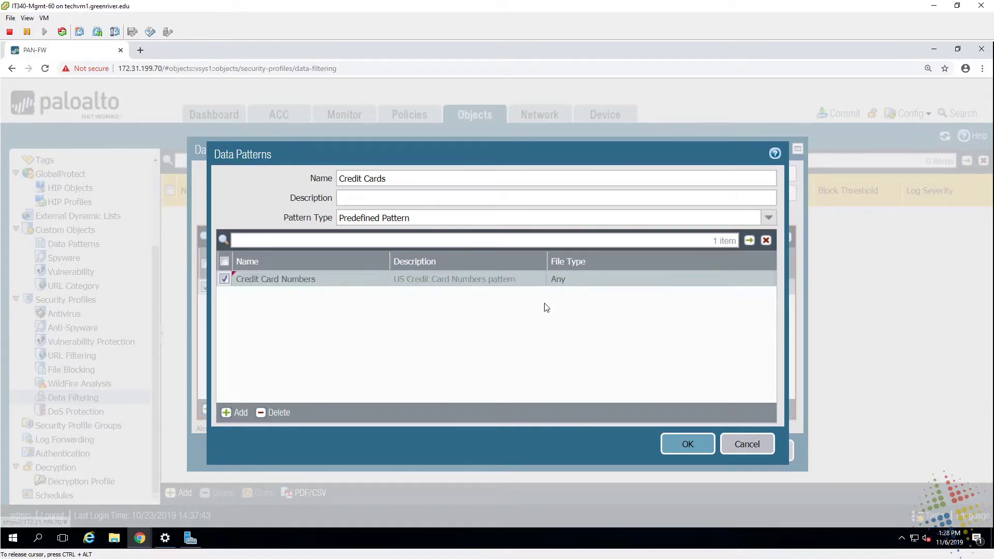
click(569, 281)
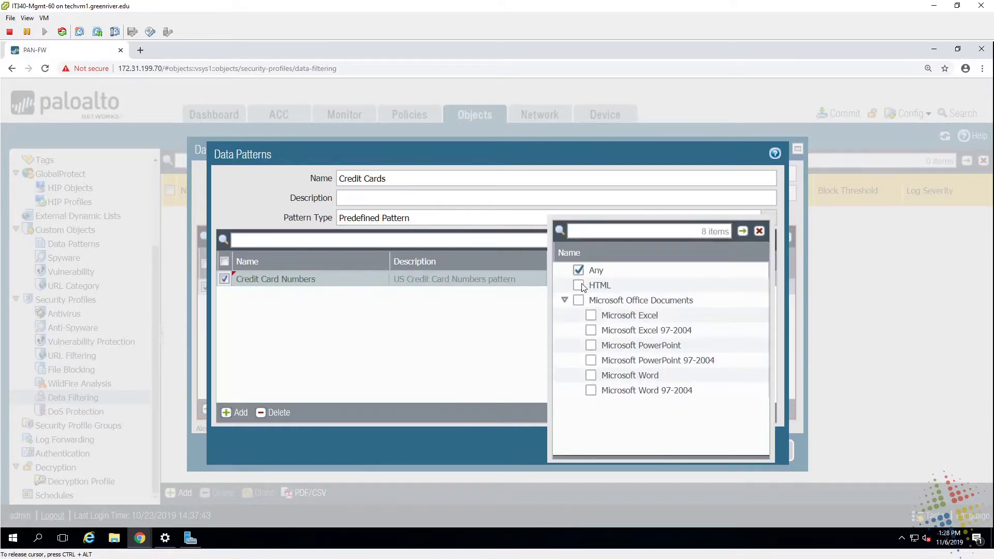
click(452, 357)
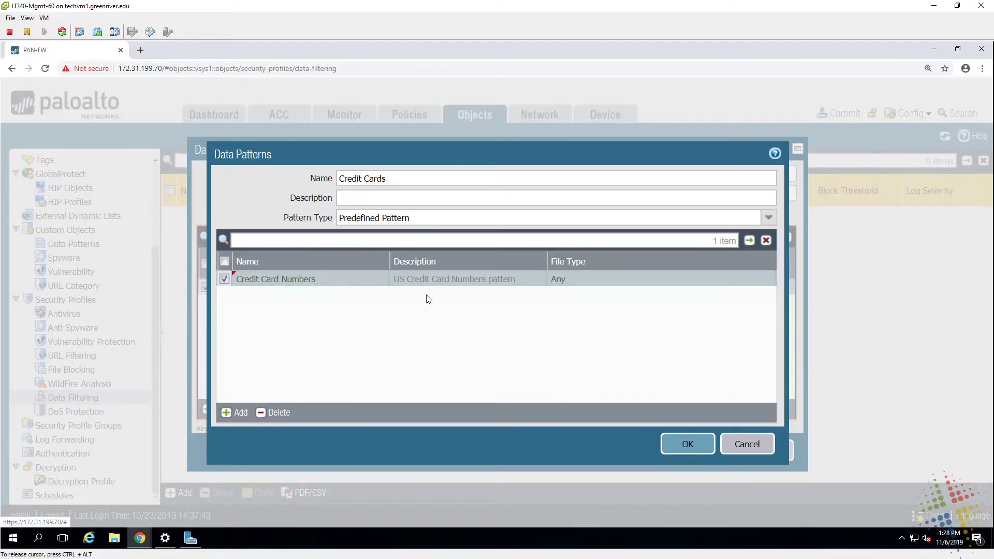
click(701, 435)
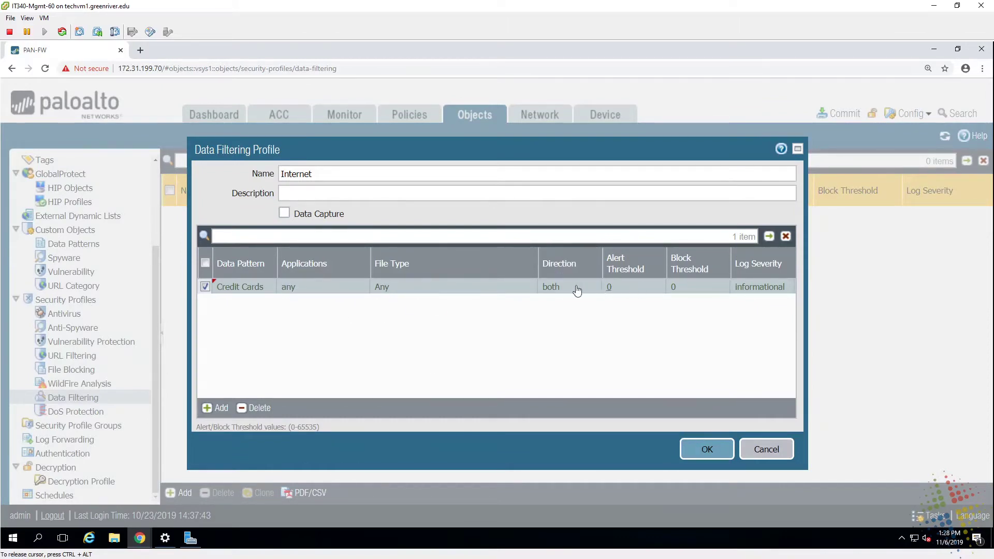
Step: Set the alert and block thresholds of the Credit Cards rule to 1 and save the Internet data filtering profile
click(611, 290)
double_click(659, 288)
text(1)
click(686, 328)
double_click(688, 287)
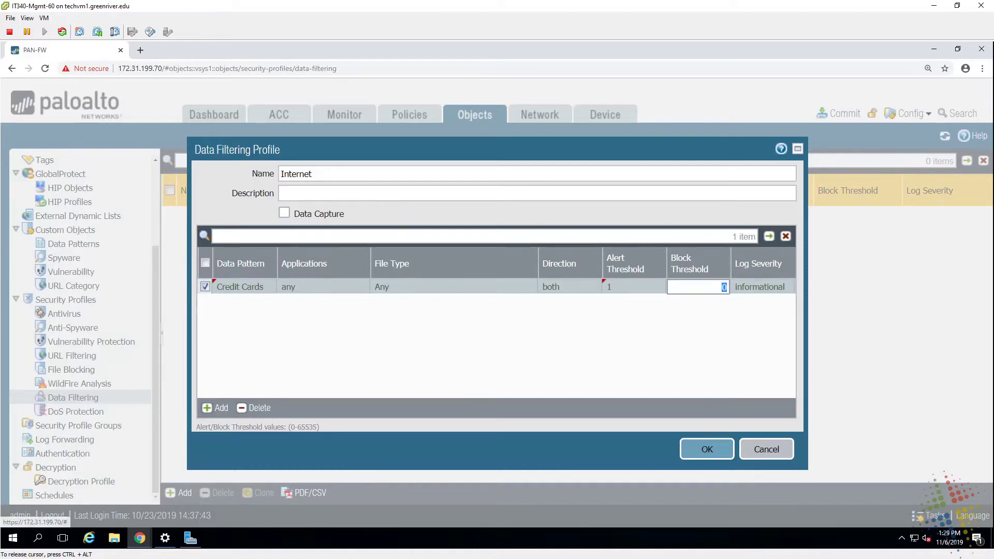
text(1)
click(737, 355)
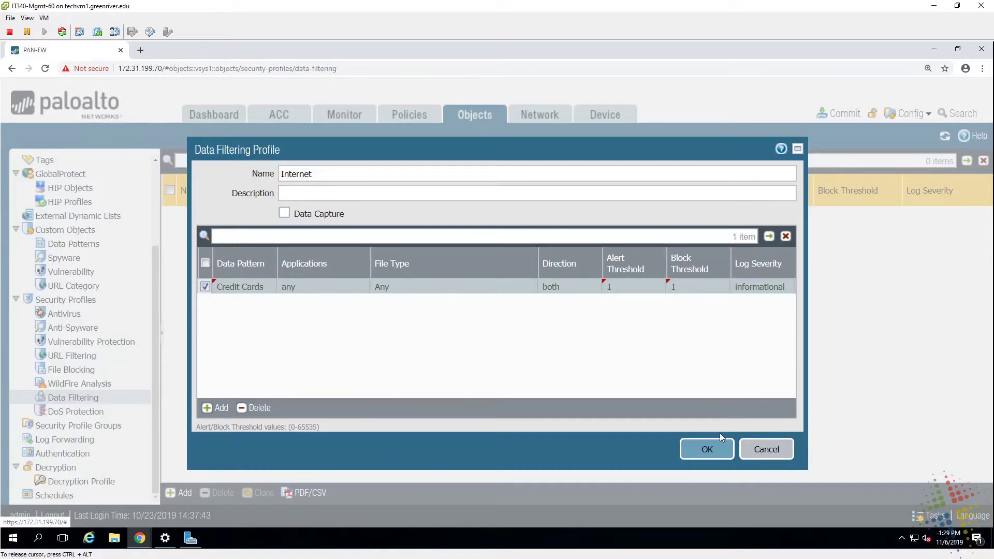
click(710, 447)
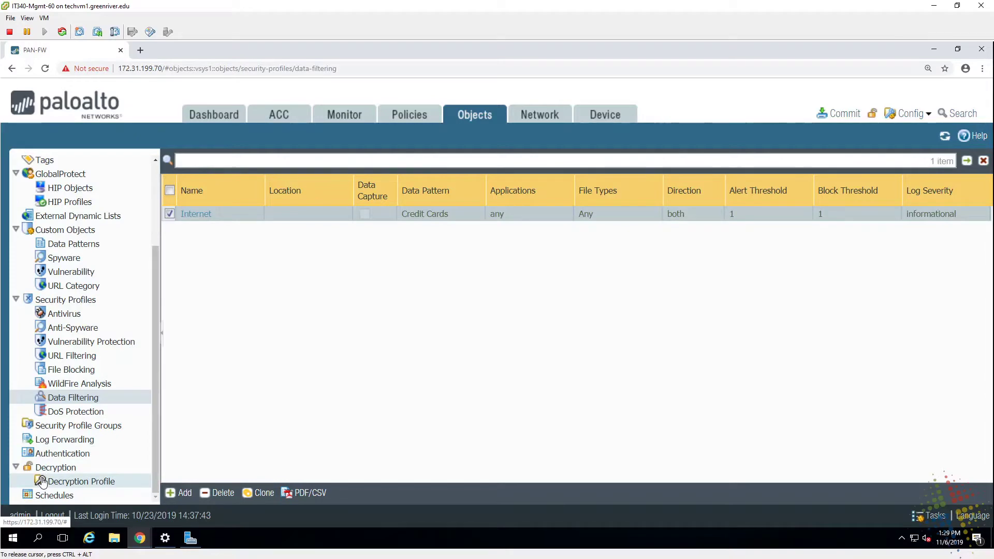
Step: Assign the Internet data filtering profile to the Default Internet security profile group
click(65, 426)
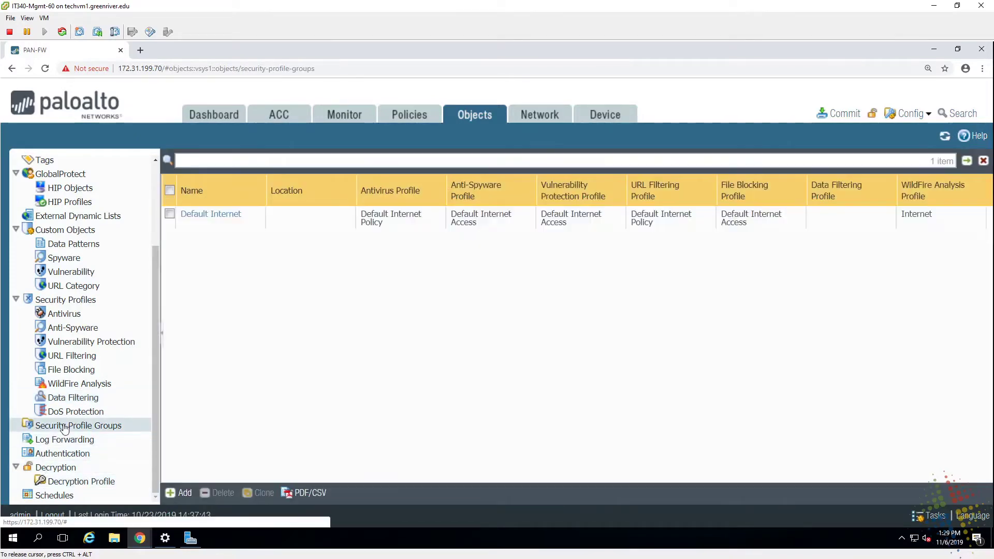
click(203, 214)
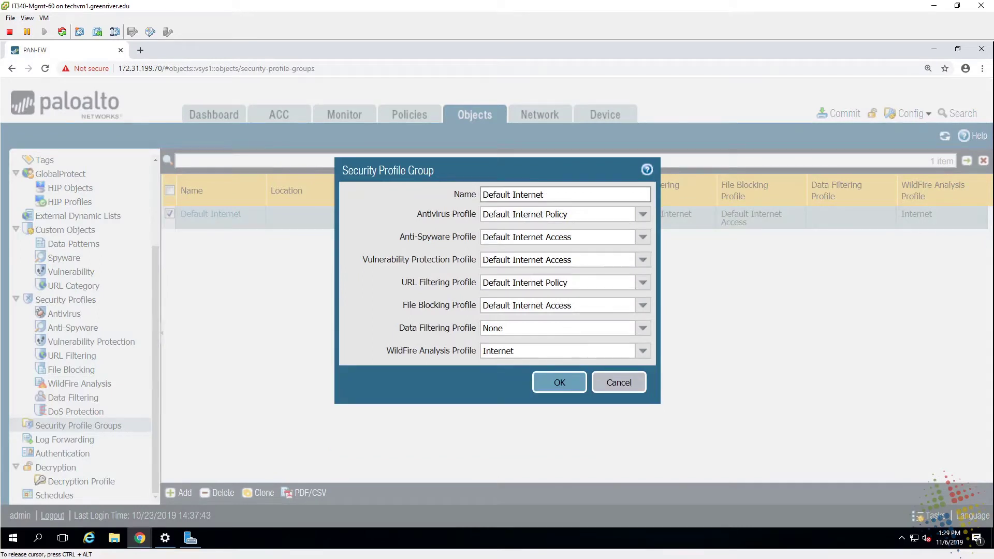
click(643, 328)
click(515, 361)
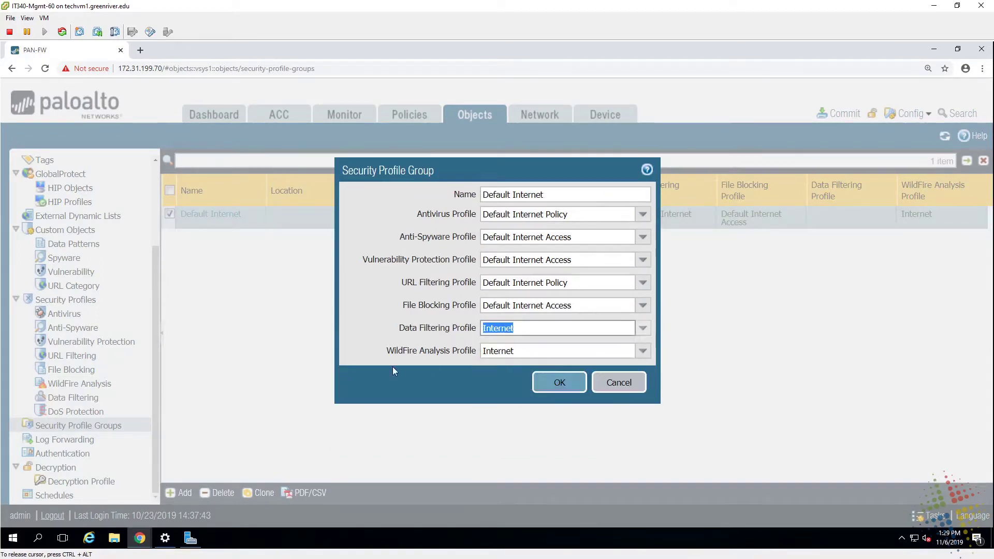
click(562, 382)
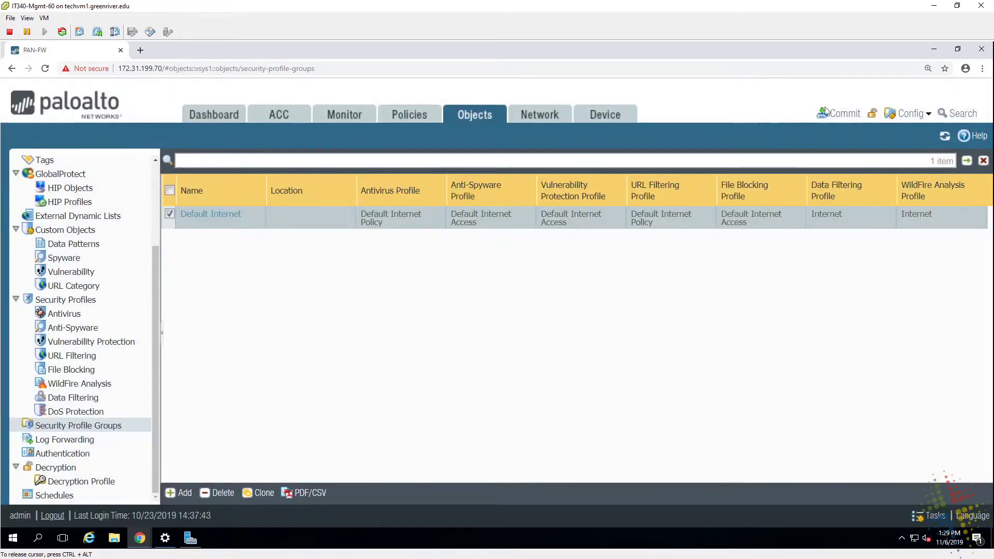
Step: Commit all pending configuration changes to the firewall and dismiss the commit status
click(840, 117)
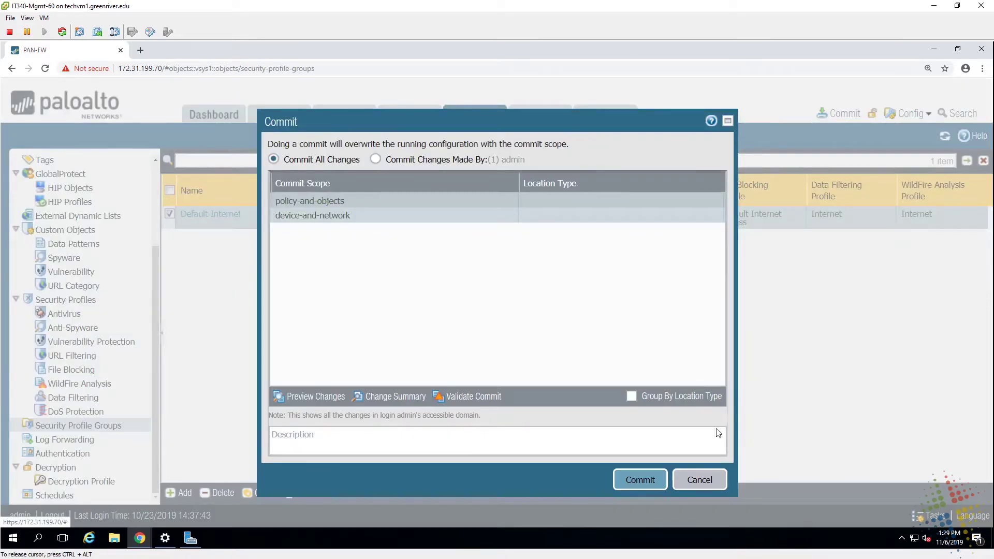
click(664, 485)
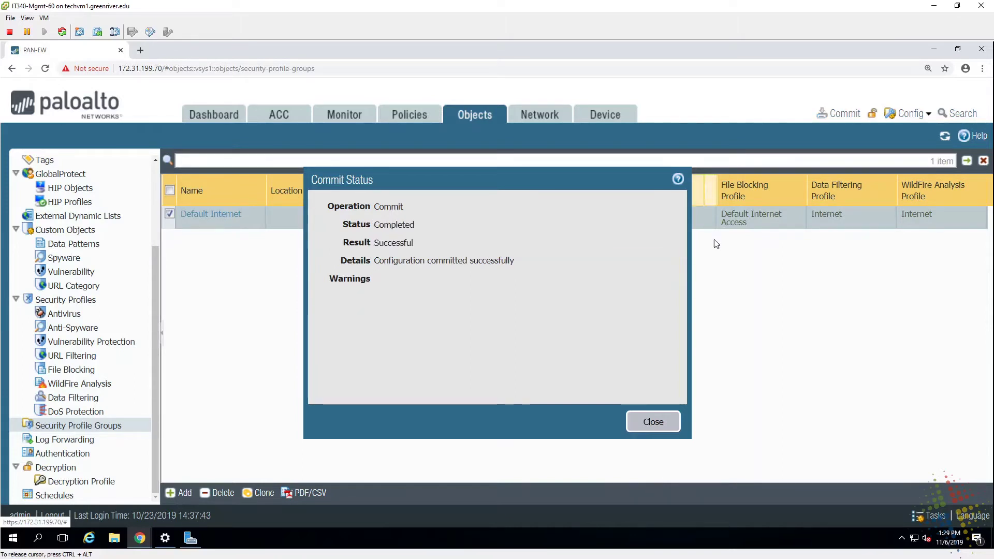
click(647, 426)
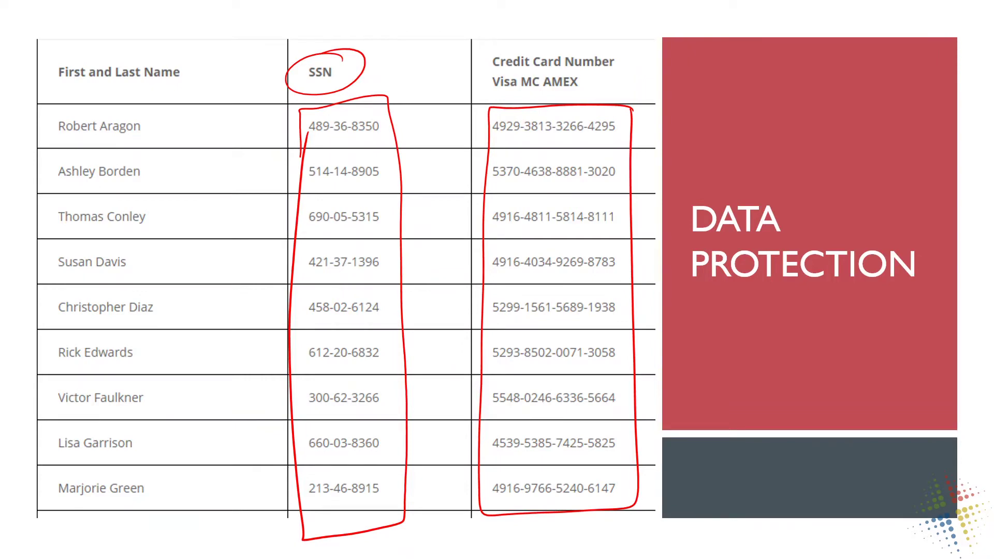
key(Right)
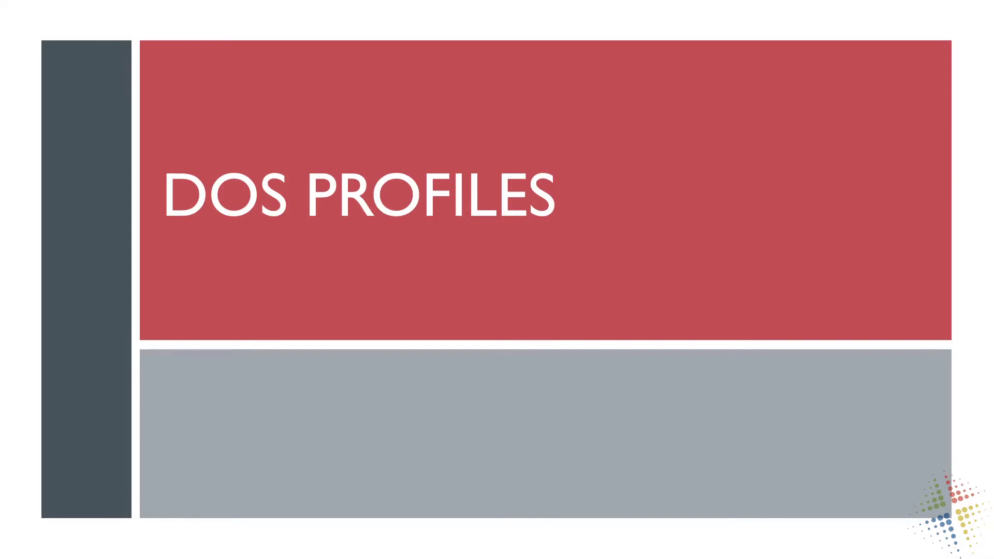
mouse_move(294, 421)
mouse_down()
mouse_move(313, 438)
mouse_move(403, 424)
mouse_up()
drag(394, 388, 408, 403)
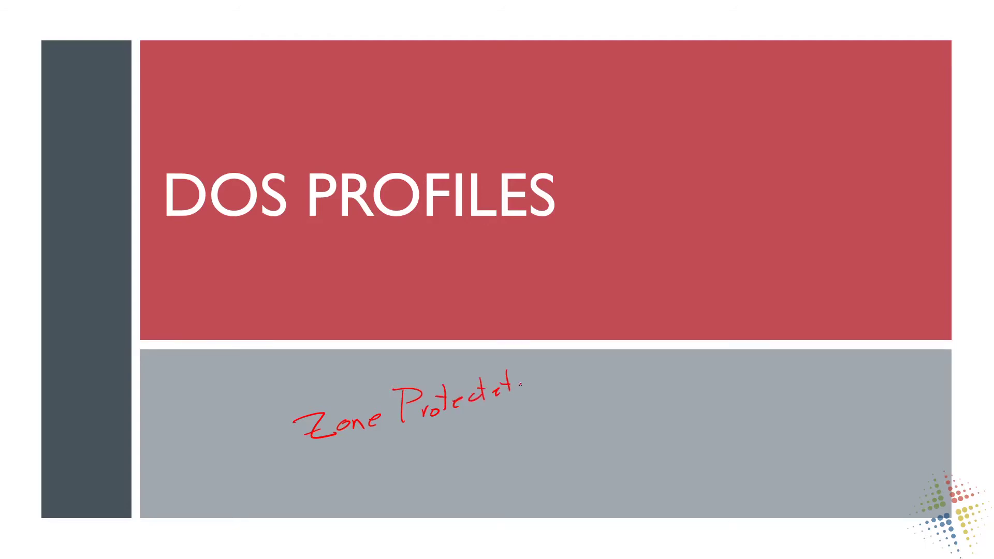
key(ctrl+z)
key(ctrl+z)
key(ctrl+z)
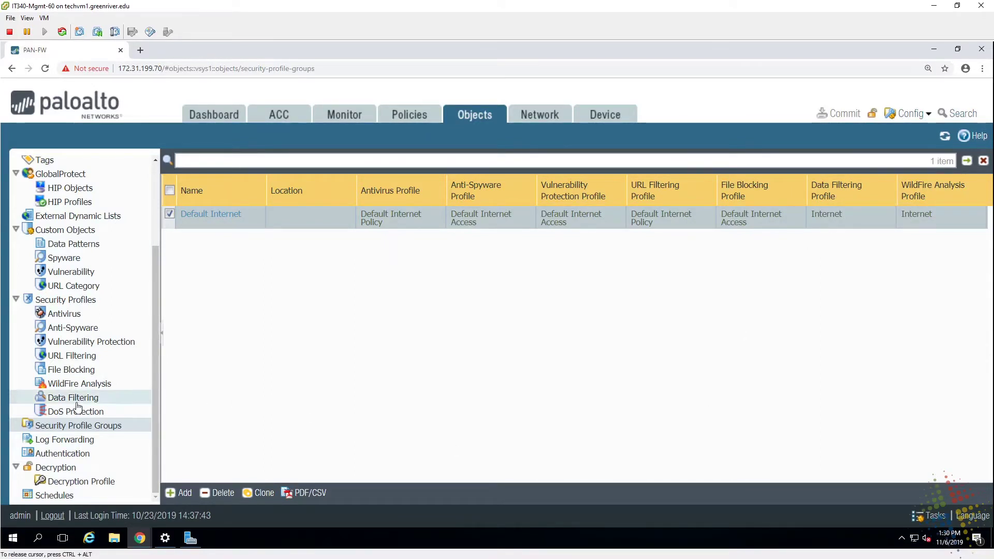
Step: Create an aggregate DoS protection security profile named Internet to Private
click(63, 414)
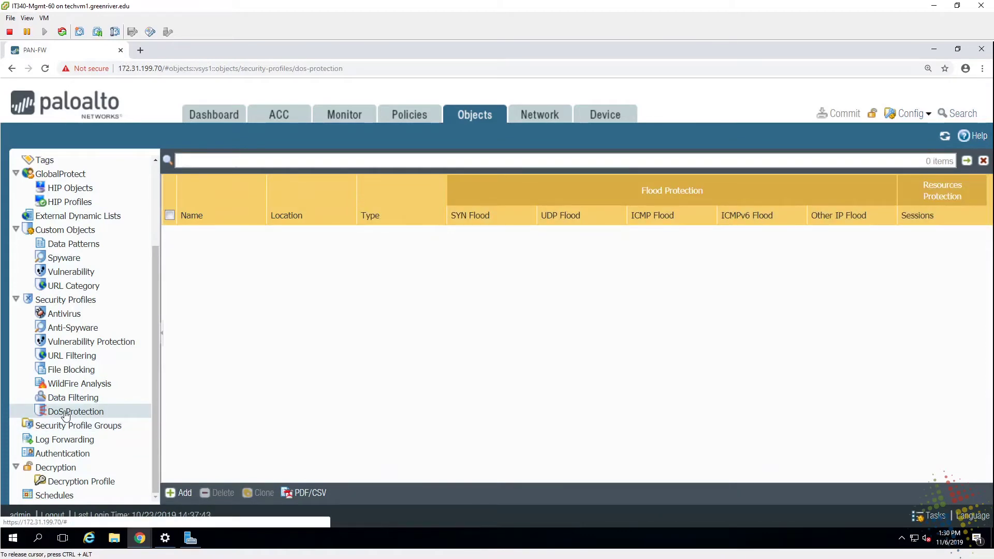
click(172, 493)
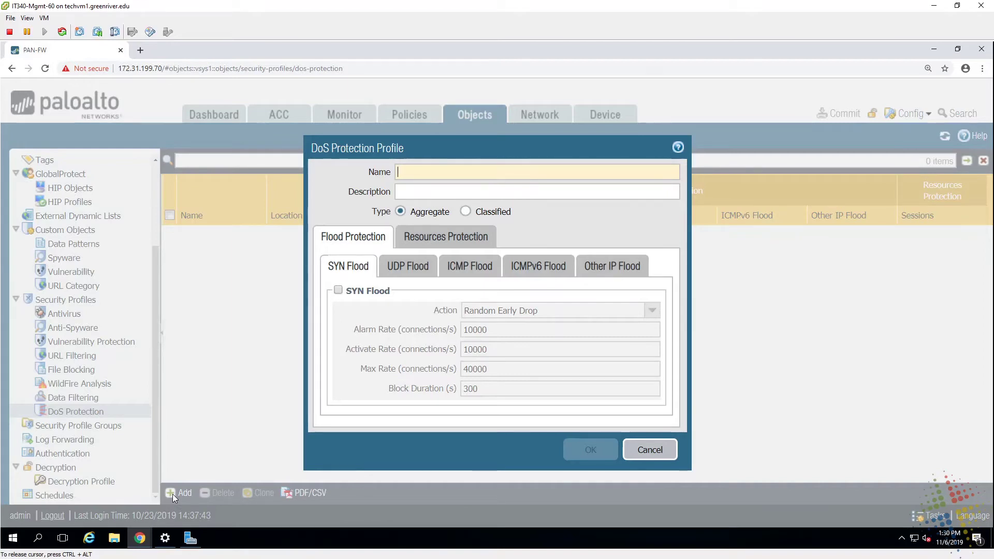
text(In)
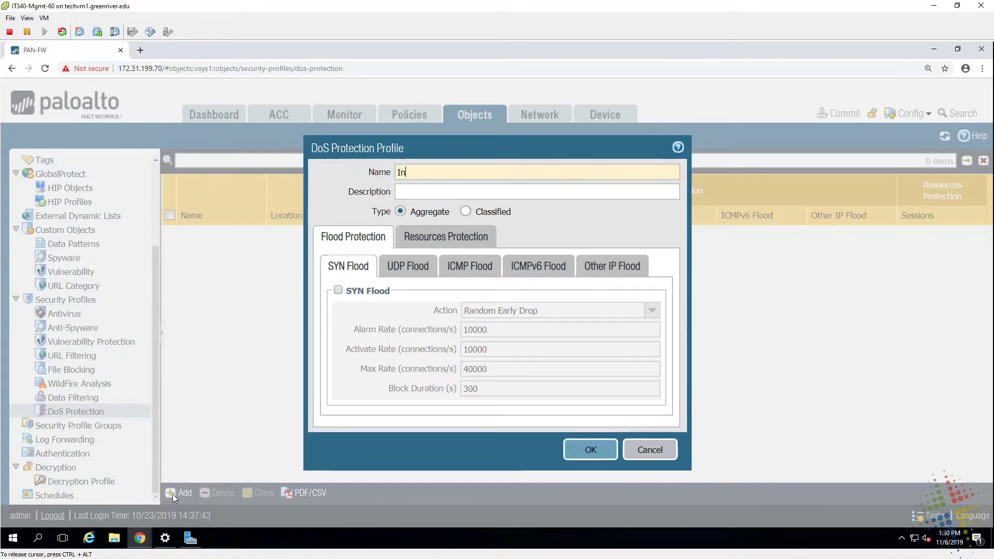
text(ternet to)
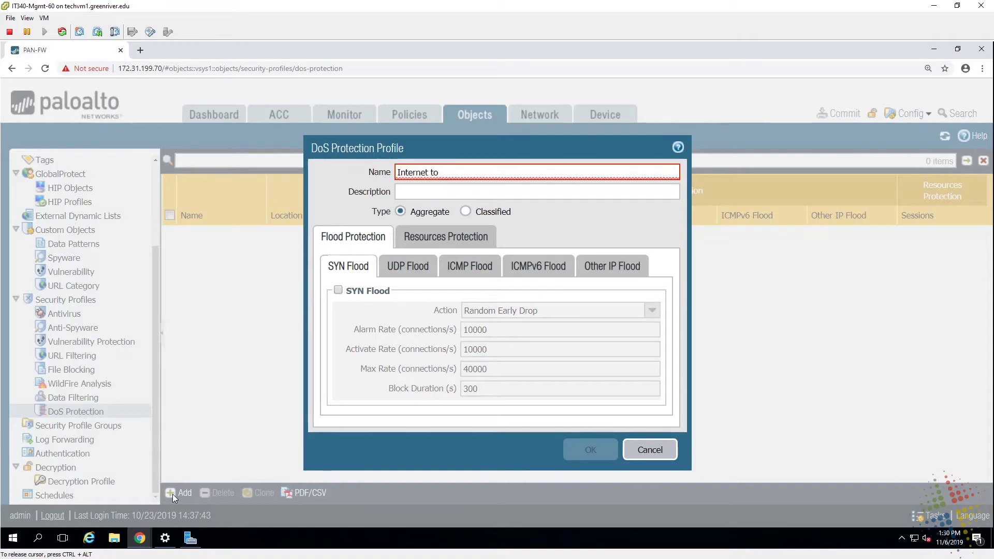
text( Private)
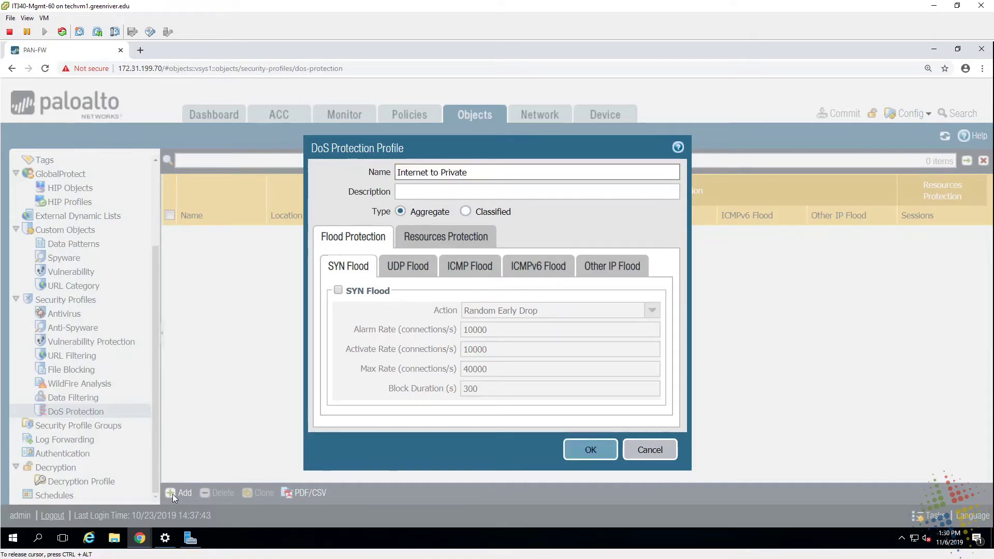
Step: Enable SYN Flood and UDP Flood protection with the default rates in the Internet to Private profile and save it
click(338, 290)
click(408, 266)
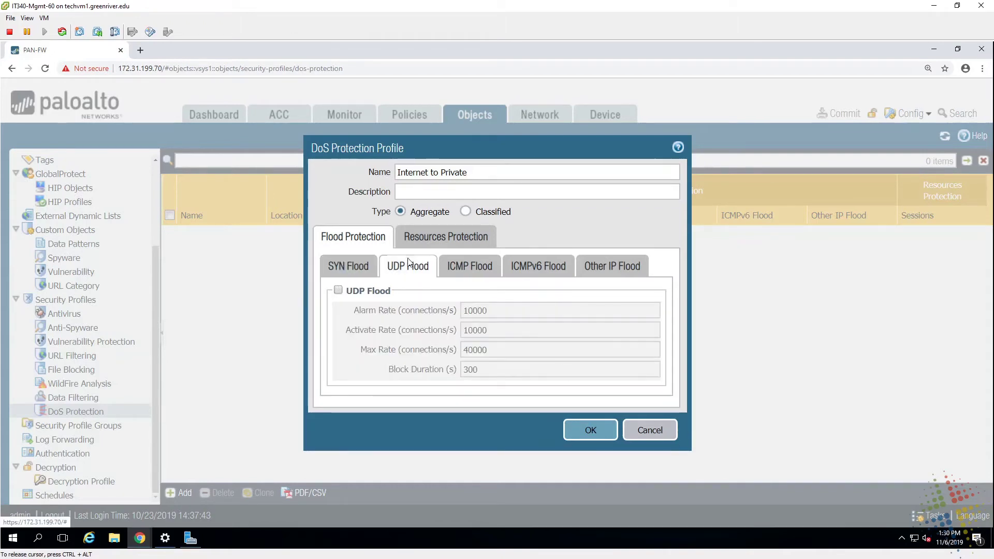
click(338, 290)
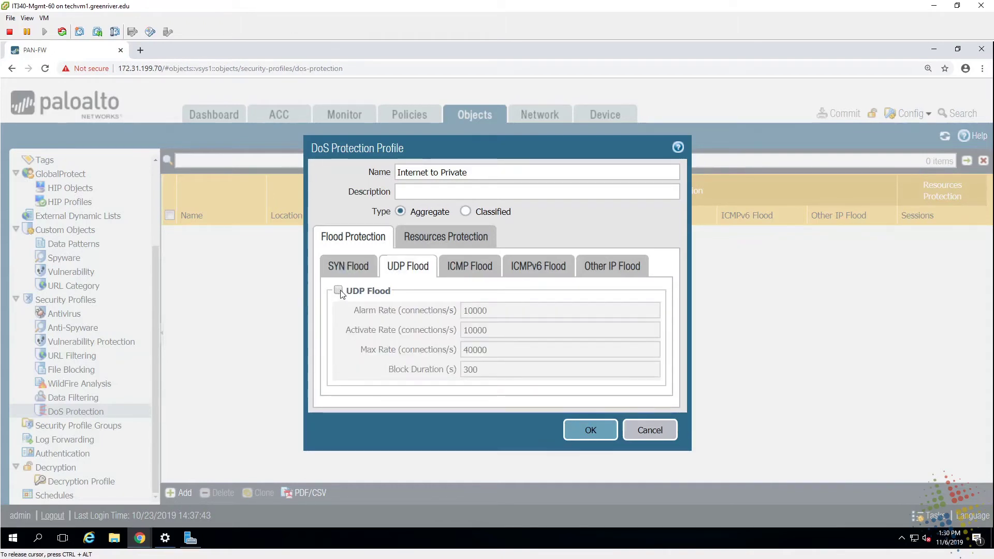
click(541, 268)
click(478, 267)
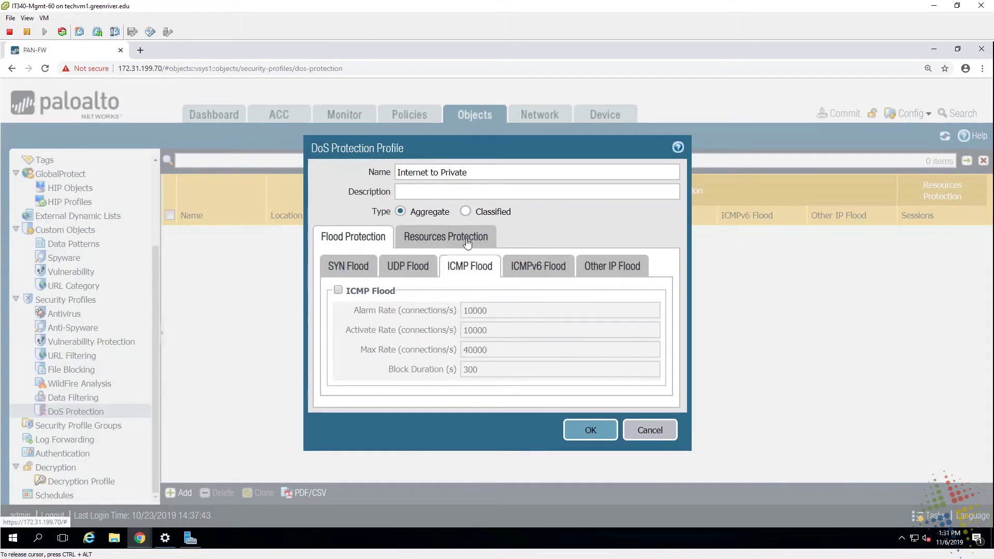
click(468, 241)
click(387, 235)
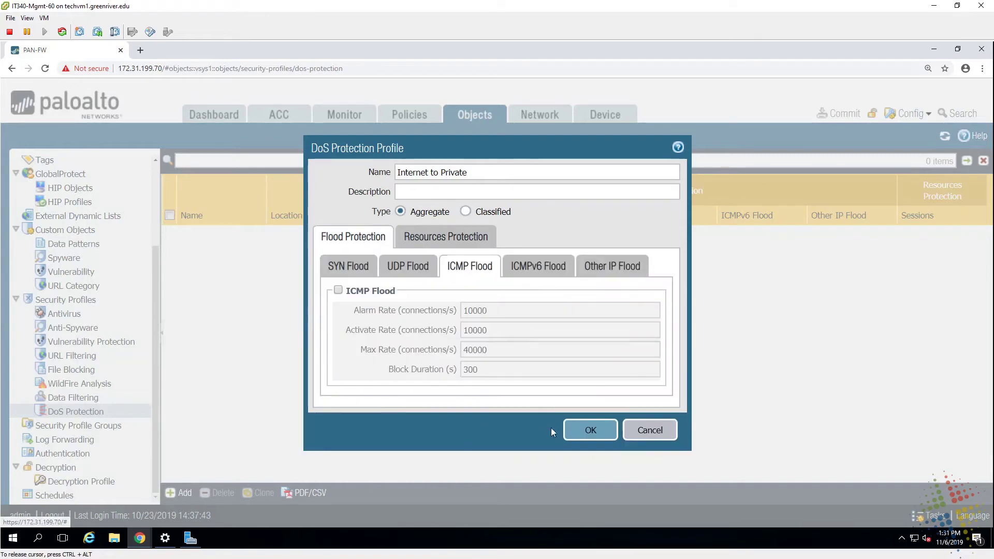
click(580, 433)
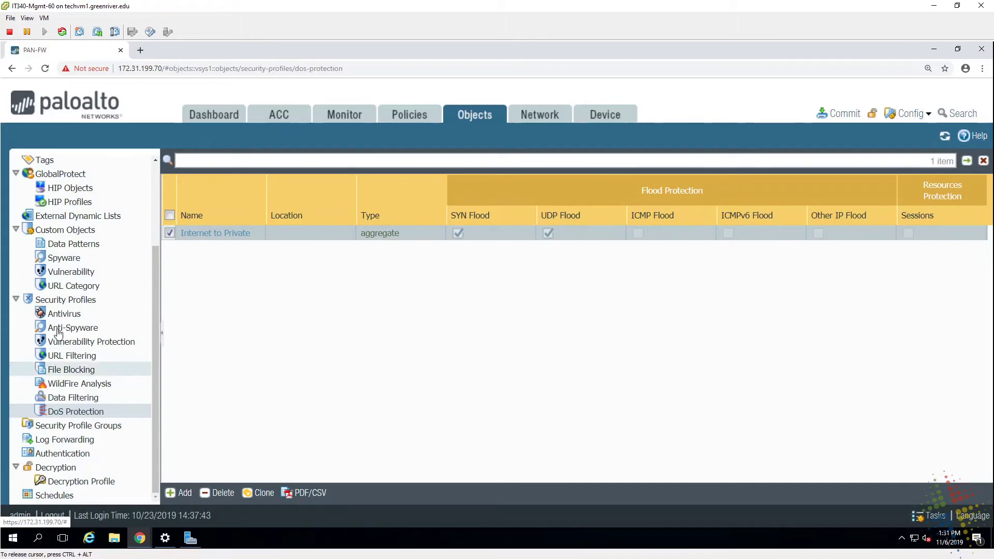
Step: Check which profile types can be assigned in the Default Internet security profile group
click(82, 427)
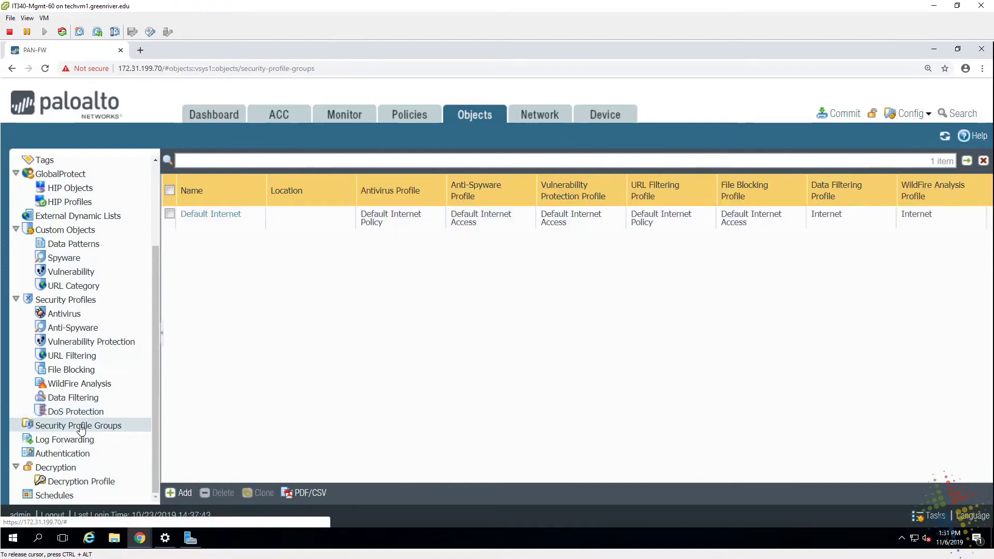
click(215, 219)
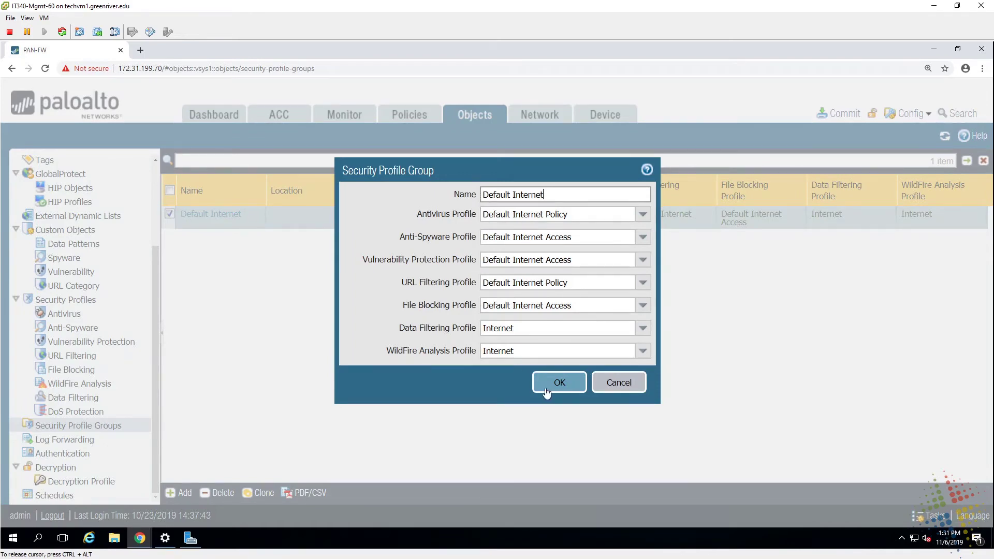
click(573, 386)
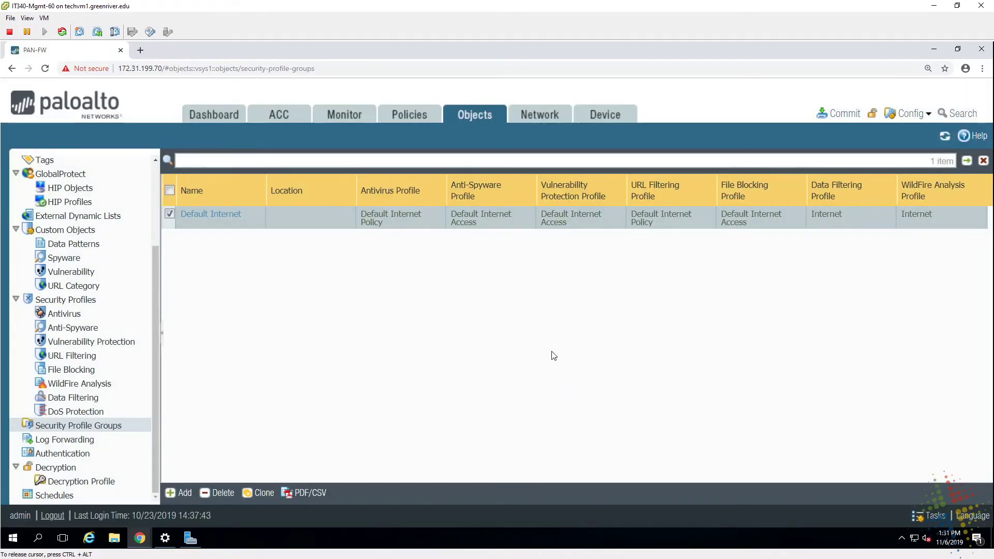
Step: Create a DoS protection policy rule named Internet to Private
click(418, 119)
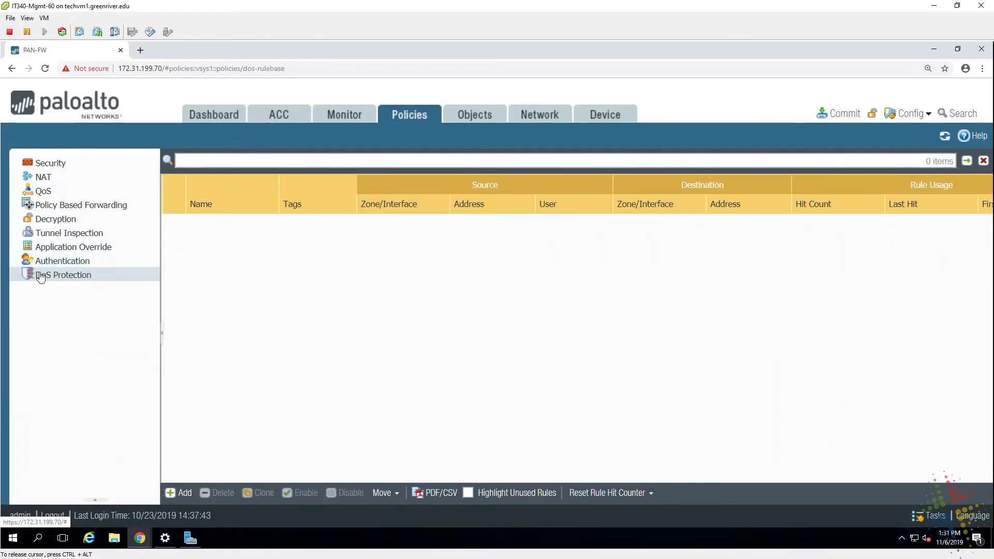
click(170, 495)
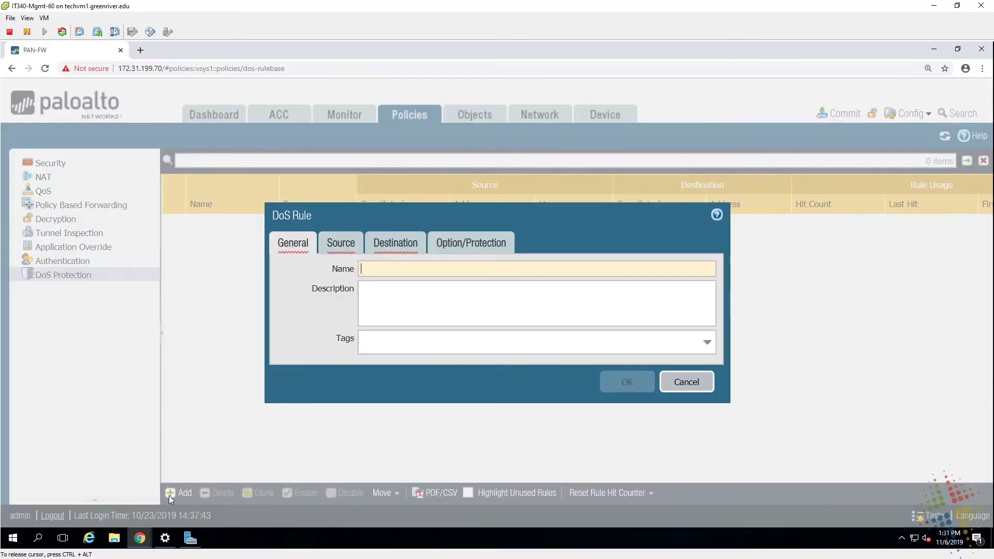
text(Int)
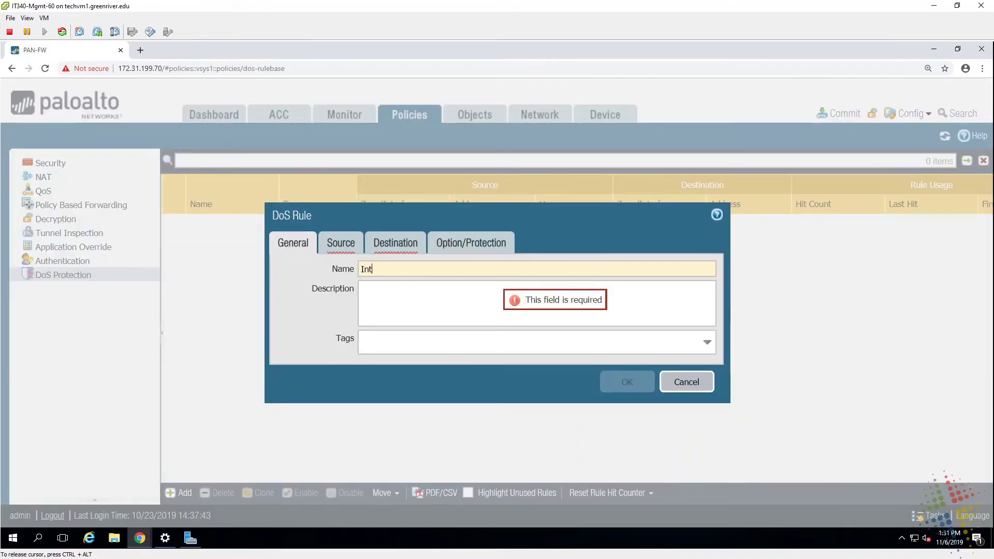
text(ernet to Private)
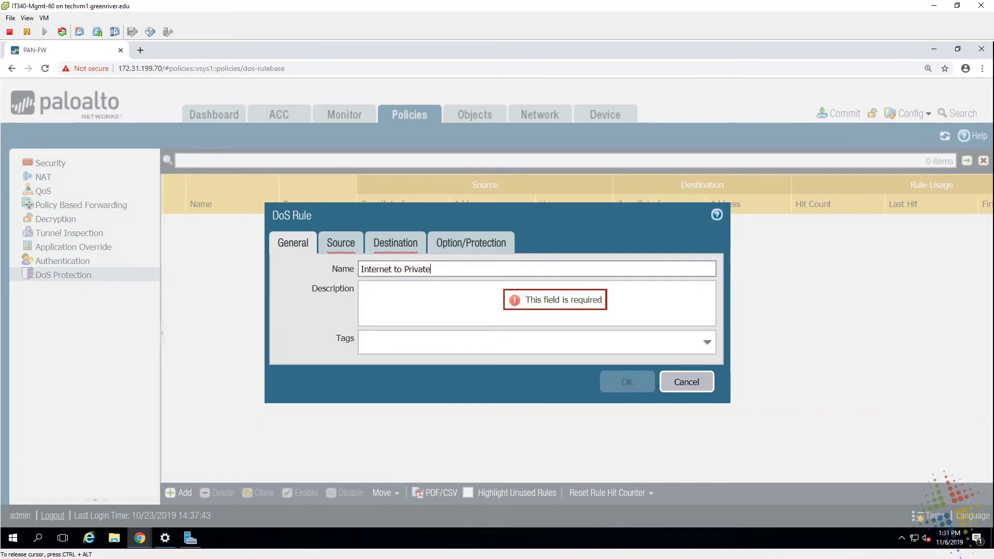
Step: Set the DoS rule's source zone to Public and its destination zone to Private
click(334, 245)
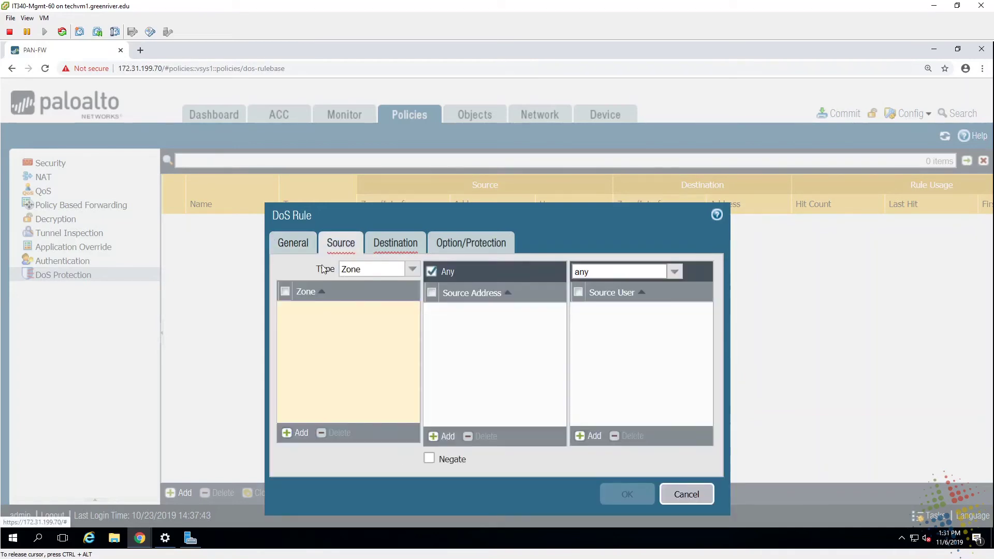
click(290, 433)
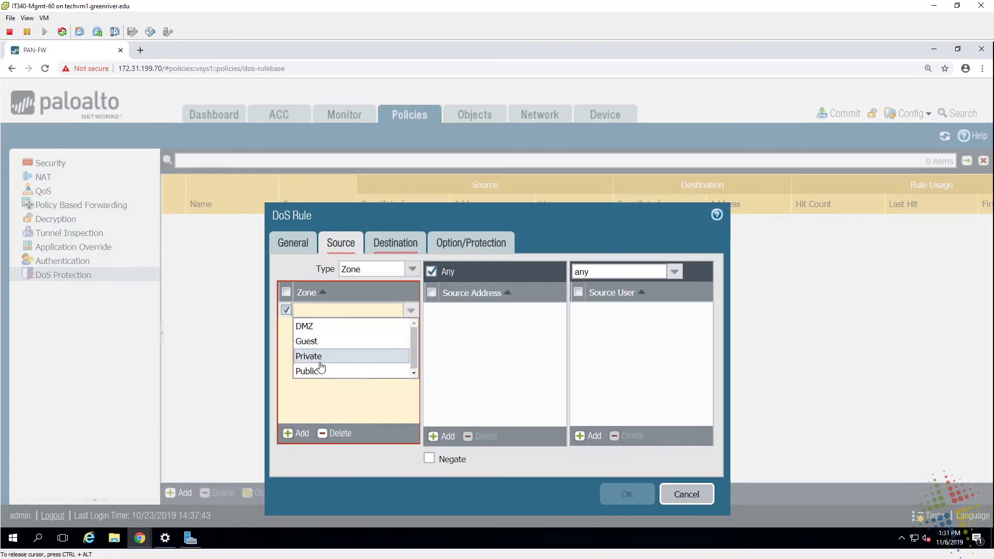
click(321, 371)
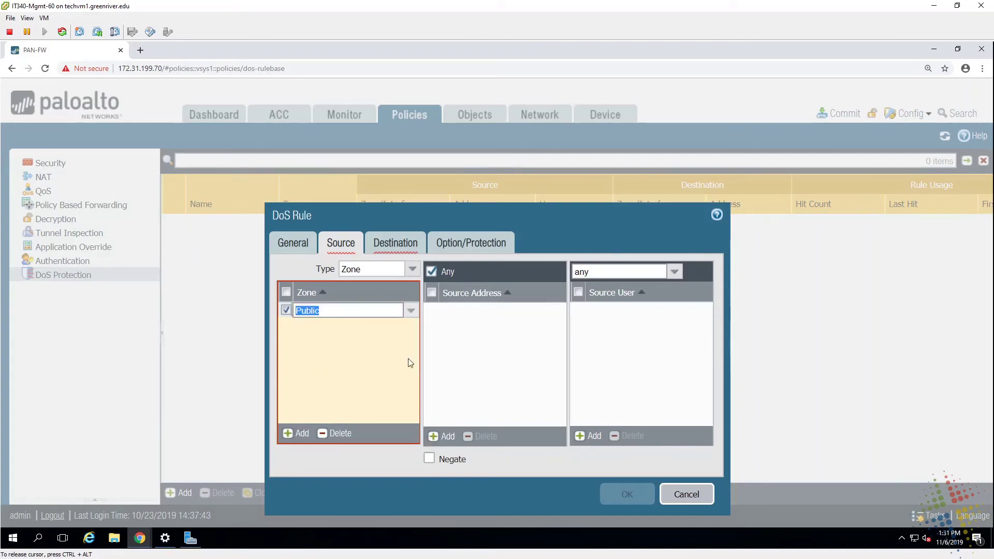
click(410, 249)
click(300, 435)
click(313, 370)
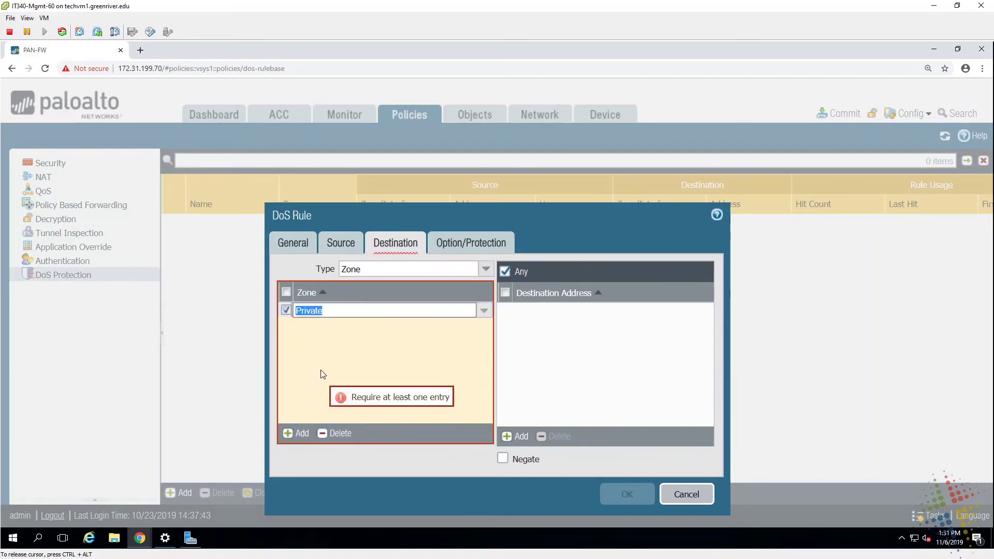
Step: Assign the Internet to Private profile as the DoS rule's aggregate protection and save the rule
click(444, 243)
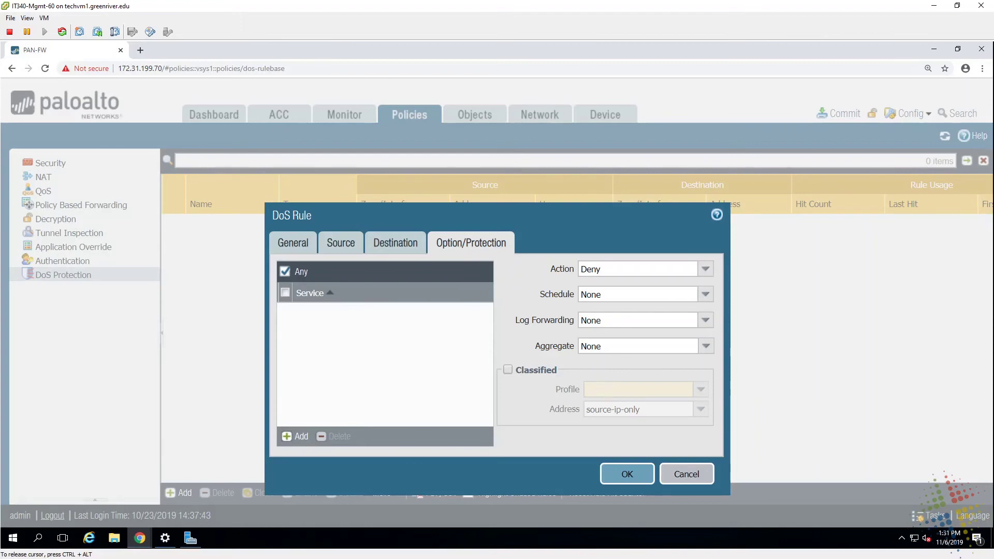
click(706, 347)
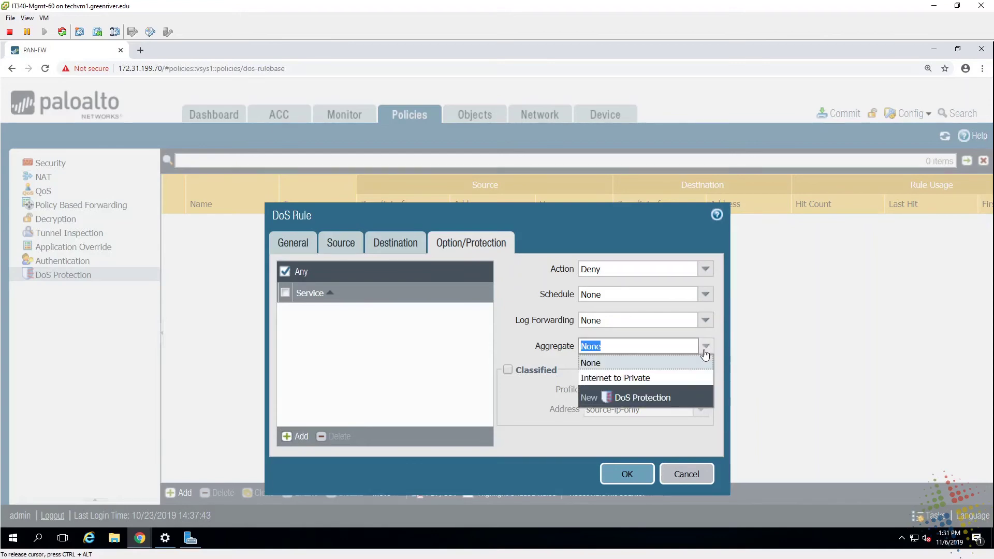
click(642, 379)
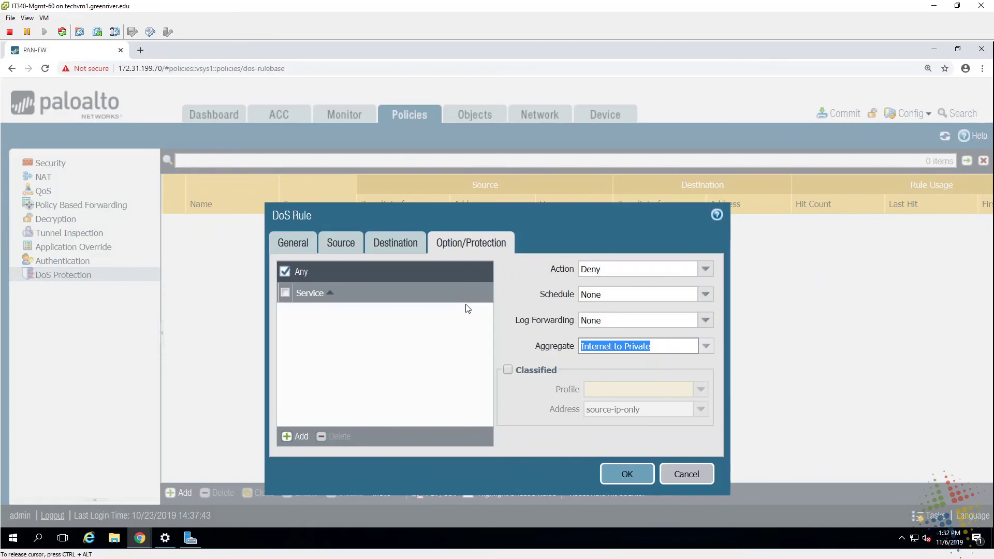
click(641, 472)
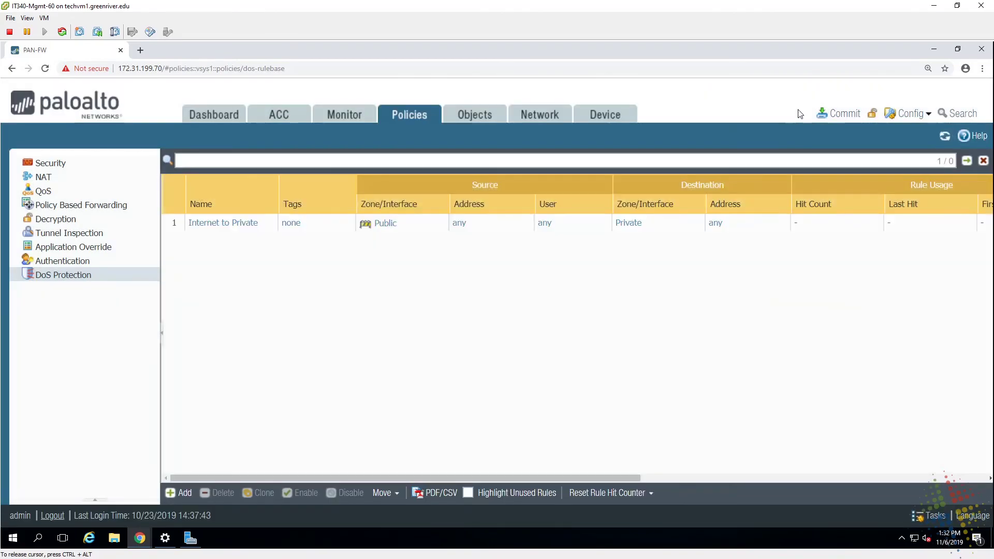
Step: Commit all changes, including the new DoS protection rule, to the firewall's running configuration
click(836, 113)
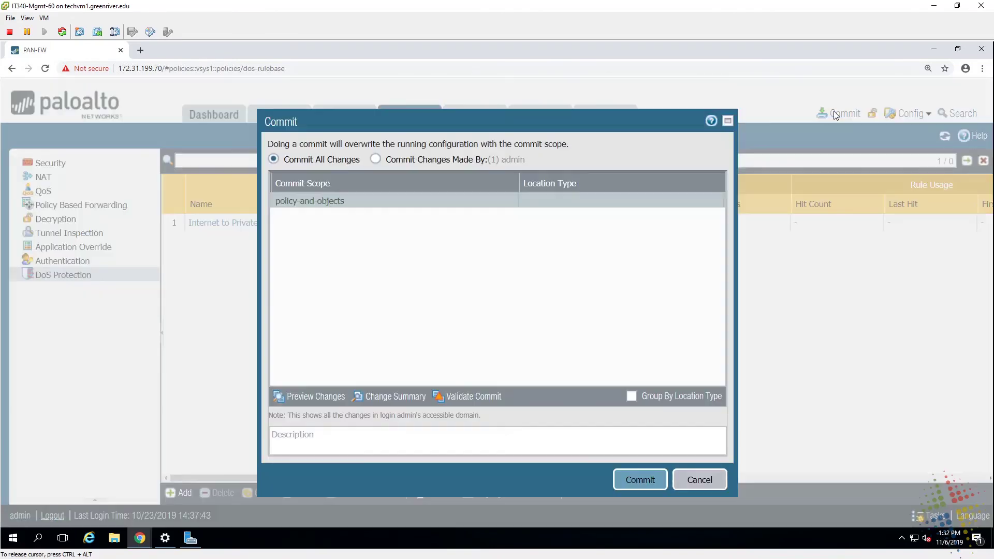
click(645, 481)
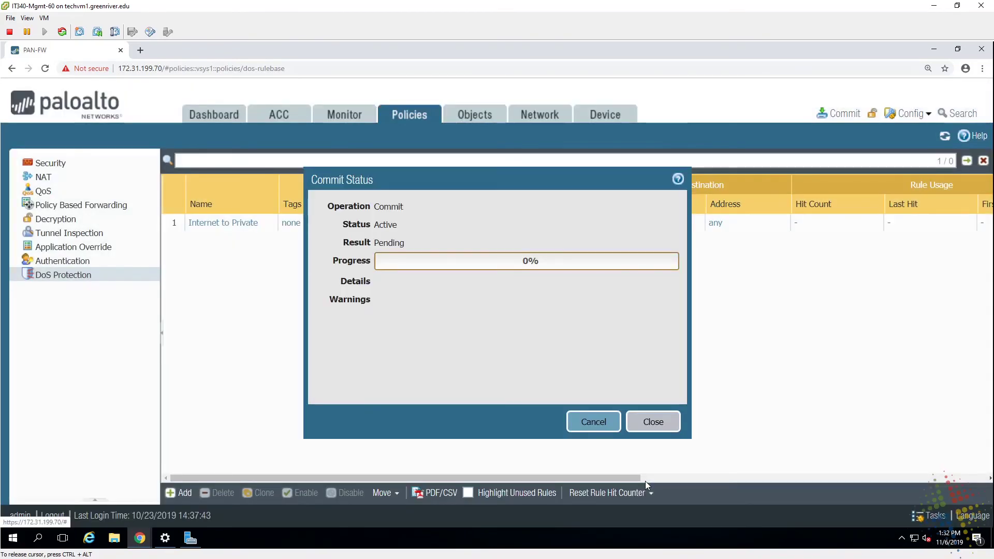